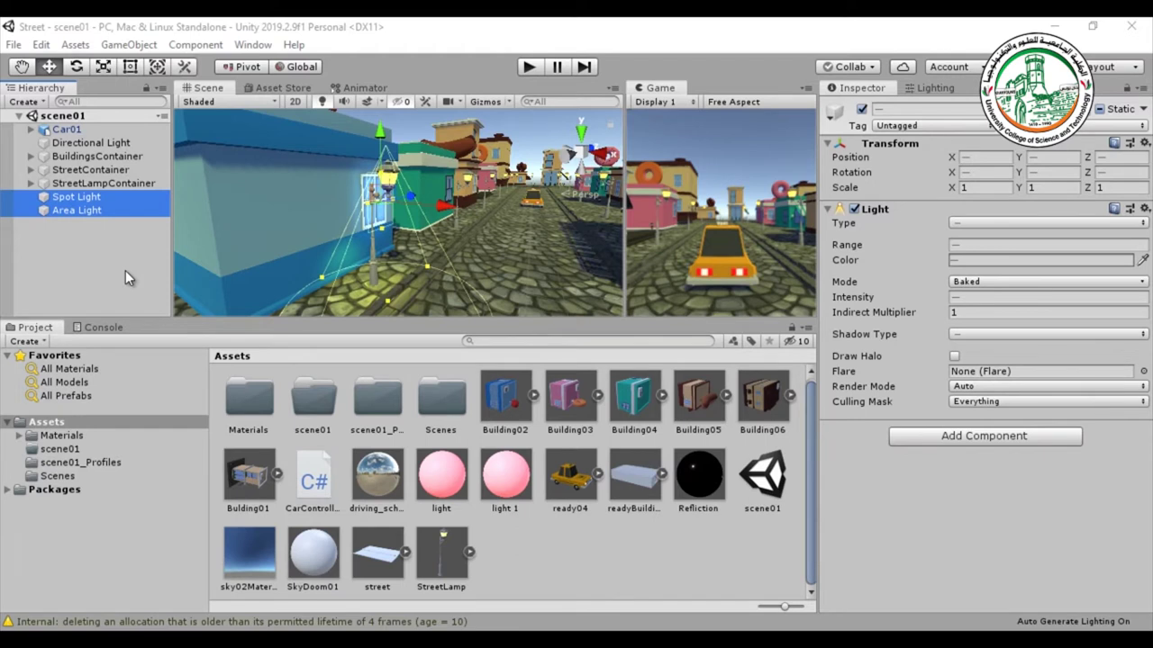
- Orbit and zoom the scene view to look at the street lights
{"action": "mouse_move", "coordinate": [366, 240]}
{"action": "left_mouse_down", "text": "alt"}
{"action": "mouse_move", "coordinate": [530, 267]}
{"action": "mouse_move", "coordinate": [370, 117]}
{"action": "left_mouse_up", "text": "alt"}
{"action": "scroll", "coordinate": [372, 236], "scroll_direction": "up", "scroll_amount": 3}
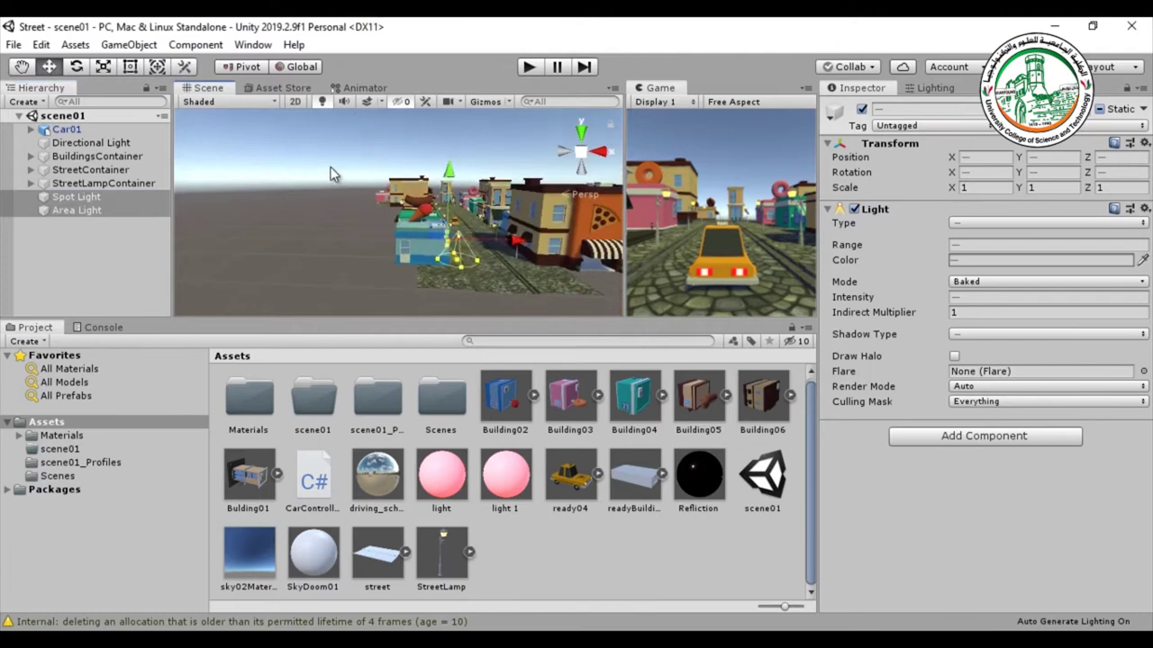
{"action": "scroll", "coordinate": [423, 254], "scroll_direction": "up", "scroll_amount": 3}
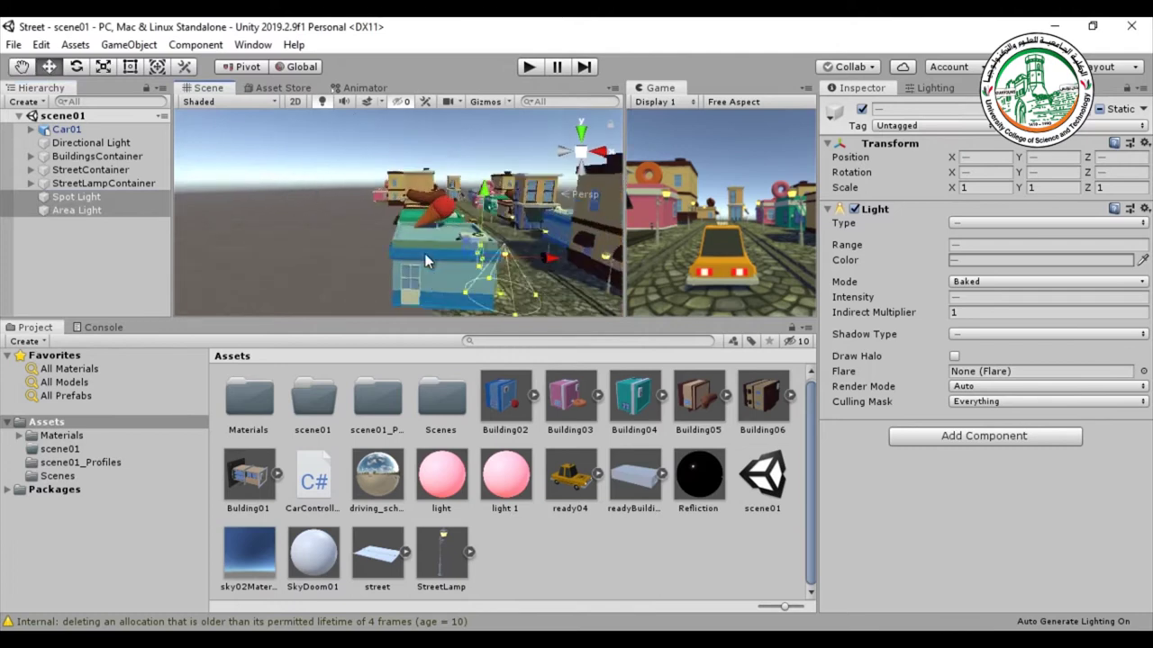
{"action": "scroll", "coordinate": [345, 208], "scroll_direction": "up", "scroll_amount": 3}
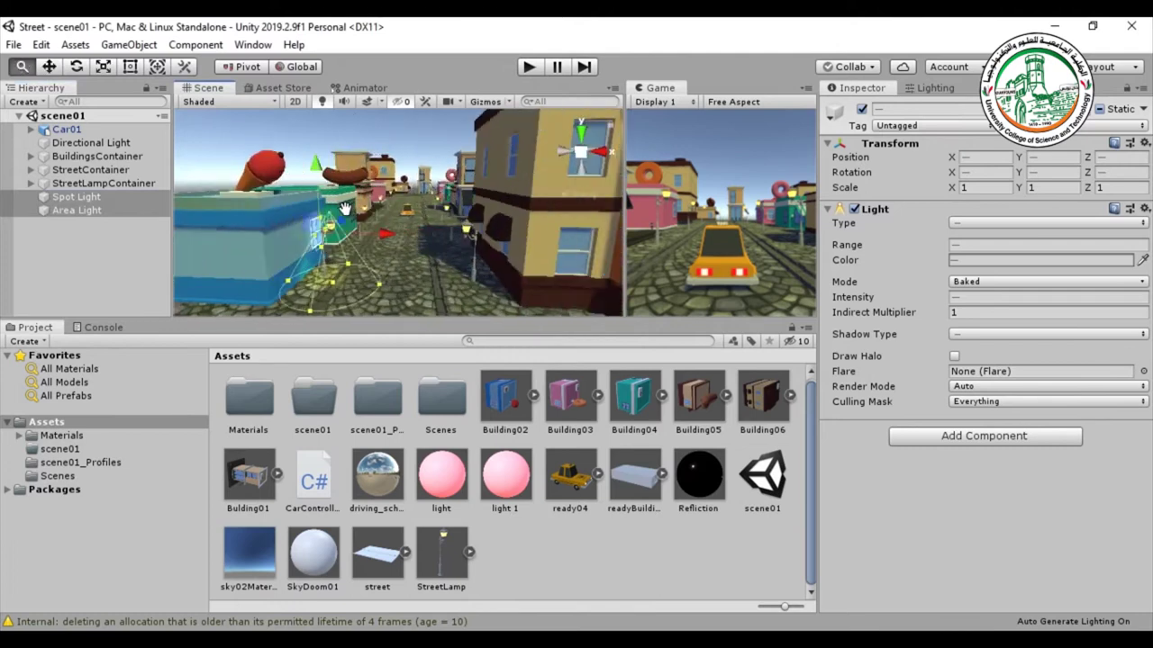
{"action": "scroll", "coordinate": [344, 209], "scroll_direction": "up", "scroll_amount": 3}
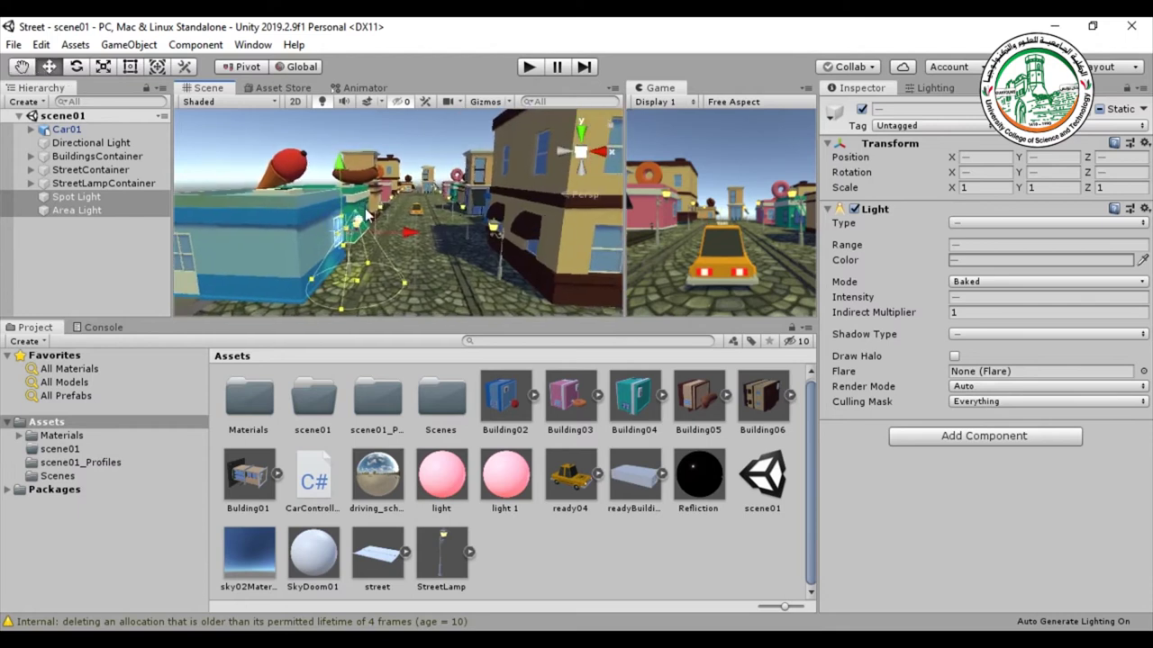
{"action": "scroll", "coordinate": [437, 148], "scroll_direction": "up", "scroll_amount": 3}
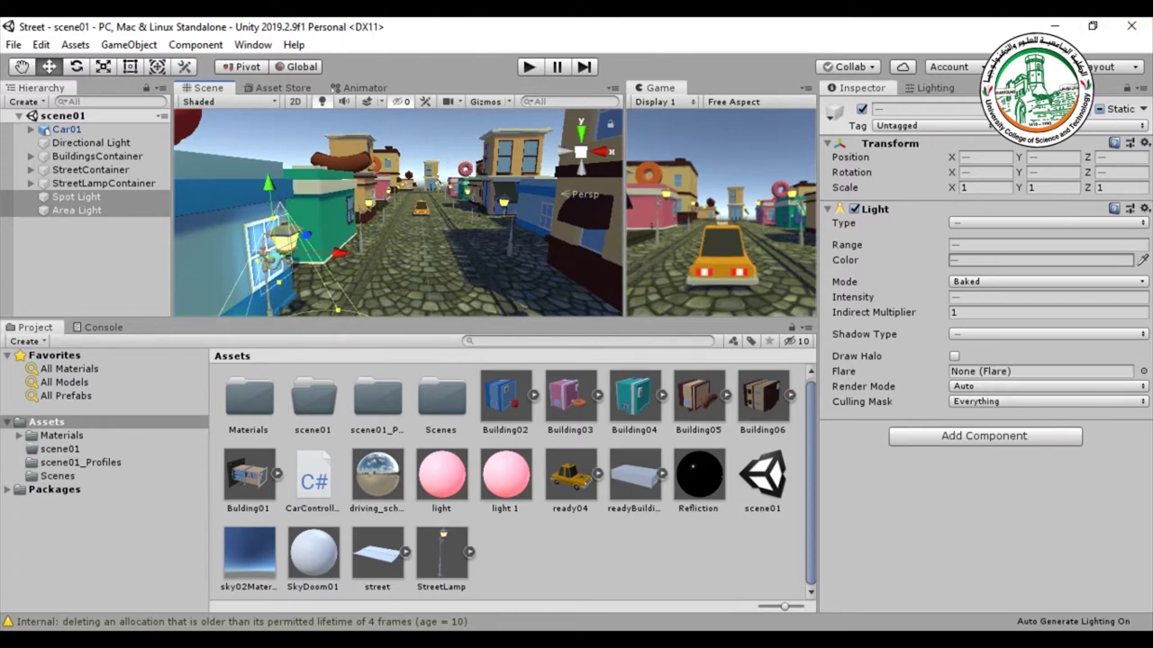
- Undock the Lighting settings from the side panel into a floating window, then close it
{"action": "left_click", "coordinate": [952, 87]}
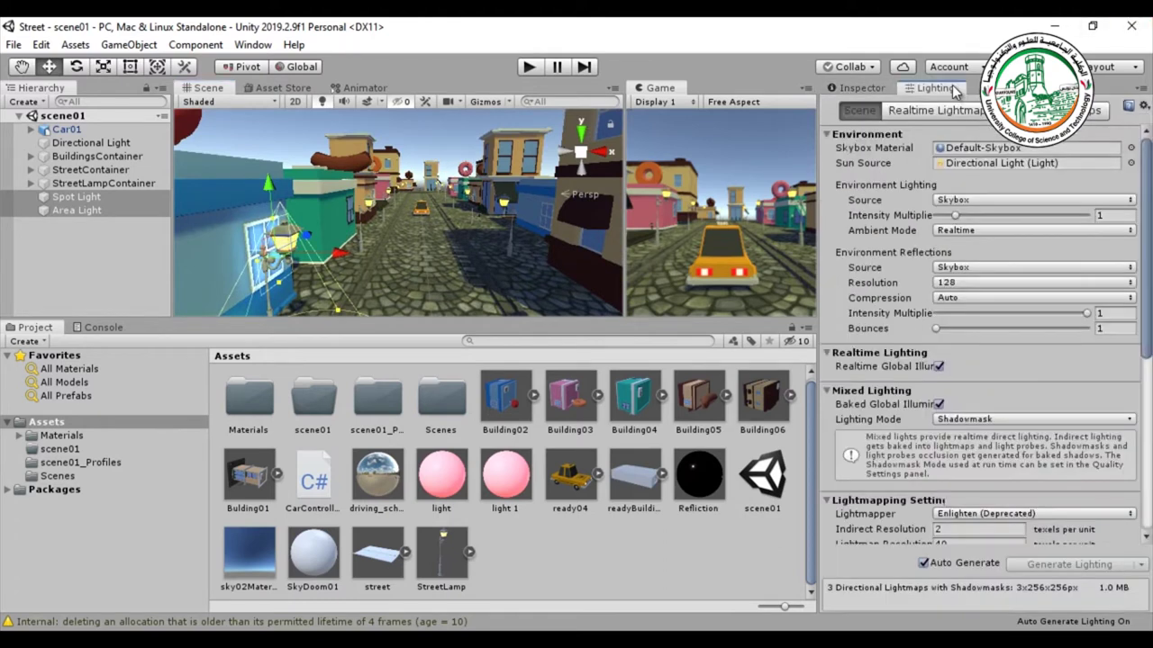
{"action": "mouse_move", "coordinate": [952, 85]}
{"action": "left_mouse_down"}
{"action": "mouse_move", "coordinate": [711, 286]}
{"action": "mouse_move", "coordinate": [566, 332]}
{"action": "left_mouse_up"}
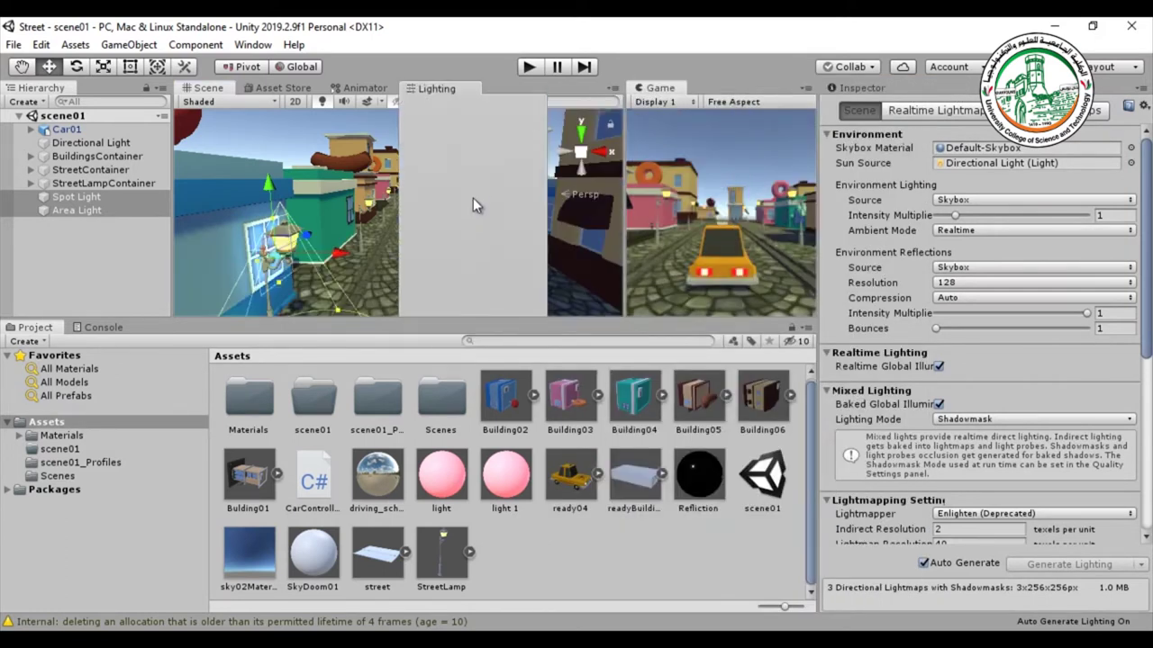
{"action": "left_click_drag", "start_coordinate": [566, 331], "coordinate": [474, 196]}
{"action": "left_click", "coordinate": [630, 27]}
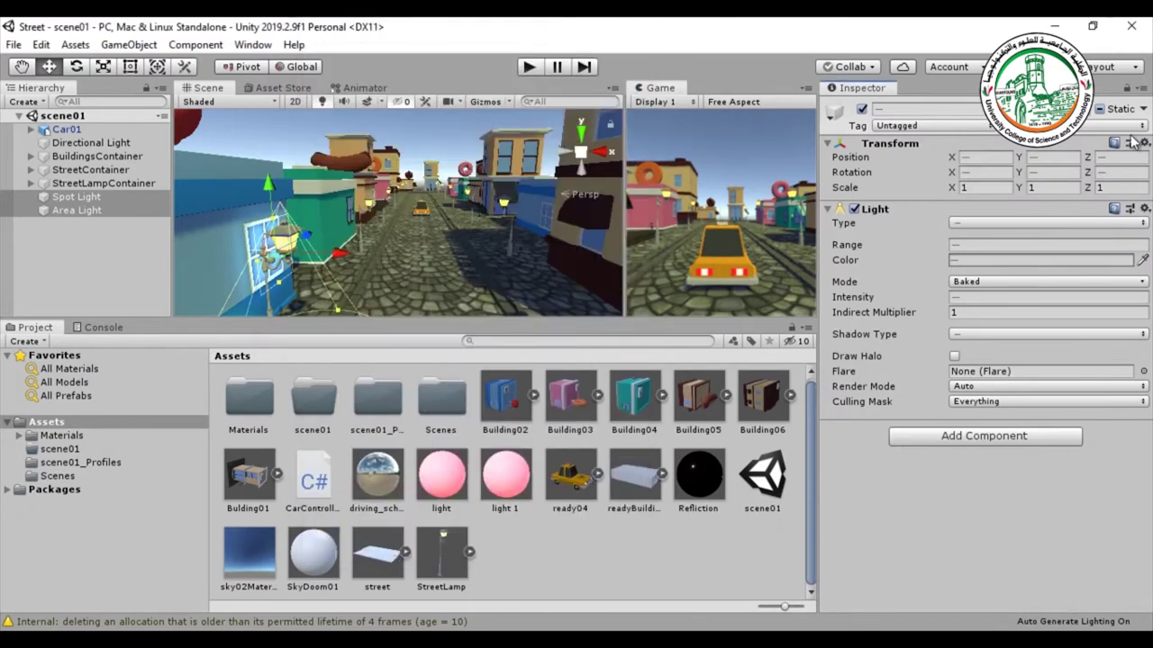
- Reopen Lighting Settings from the Window menu and dock it beside the Inspector tab
{"action": "left_click", "coordinate": [245, 46]}
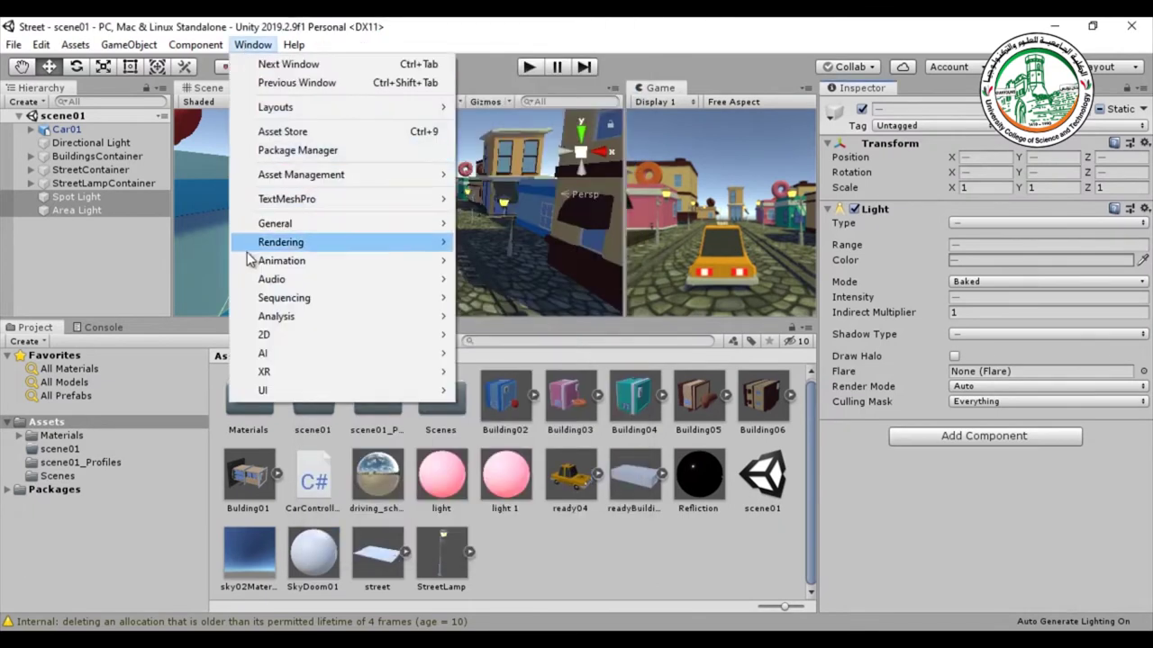
{"action": "mouse_move", "coordinate": [407, 240]}
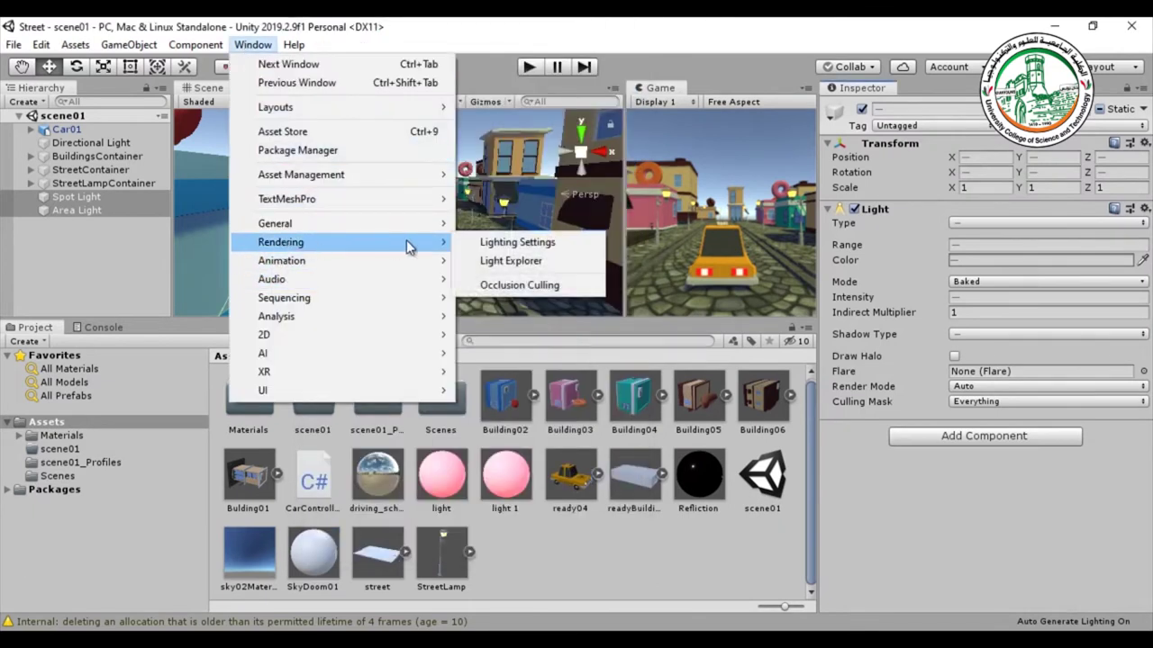
{"action": "left_click", "coordinate": [519, 243]}
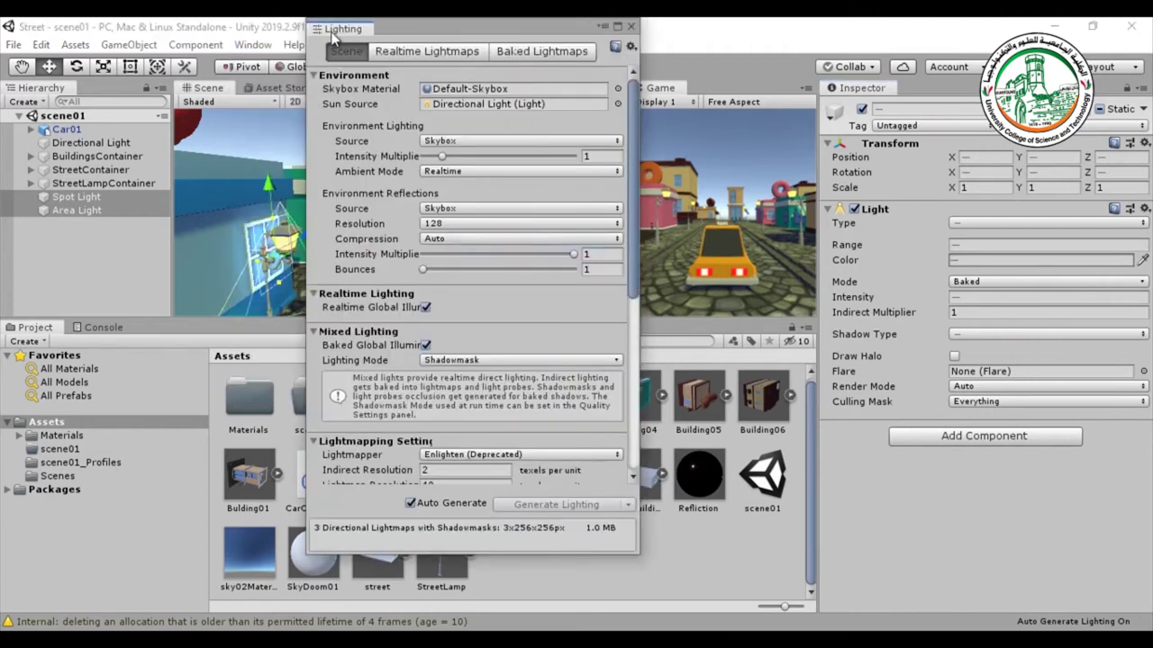
{"action": "mouse_move", "coordinate": [833, 153]}
{"action": "left_mouse_down"}
{"action": "mouse_move", "coordinate": [468, 36]}
{"action": "mouse_move", "coordinate": [971, 125]}
{"action": "left_mouse_up"}
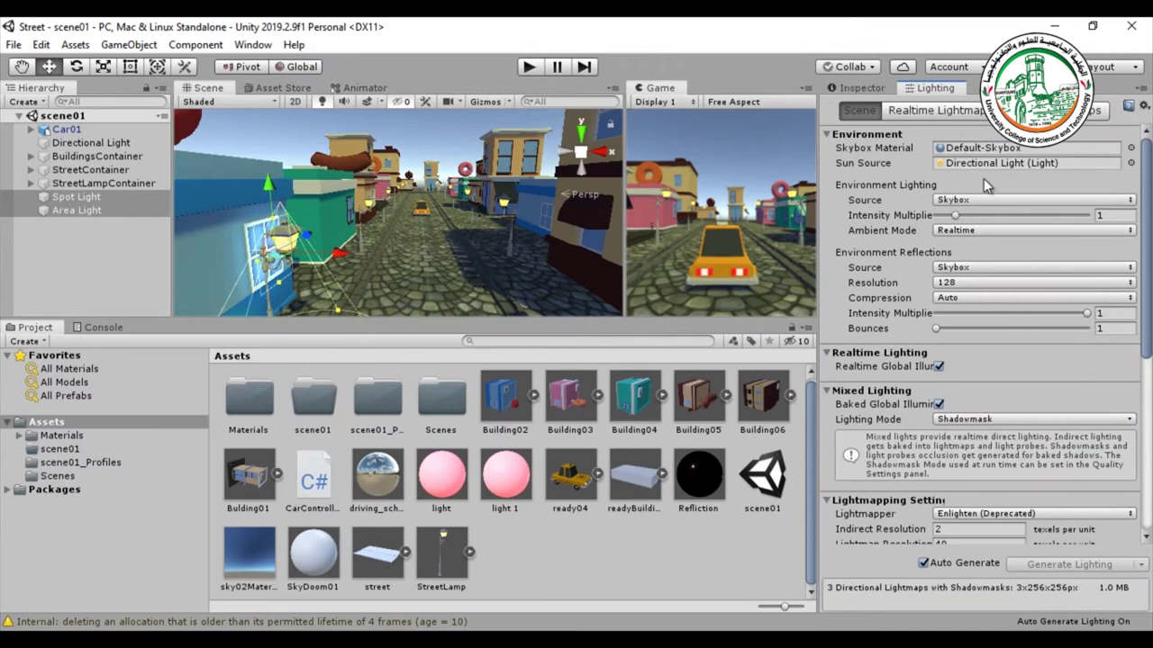
{"action": "key", "text": "Tab"}
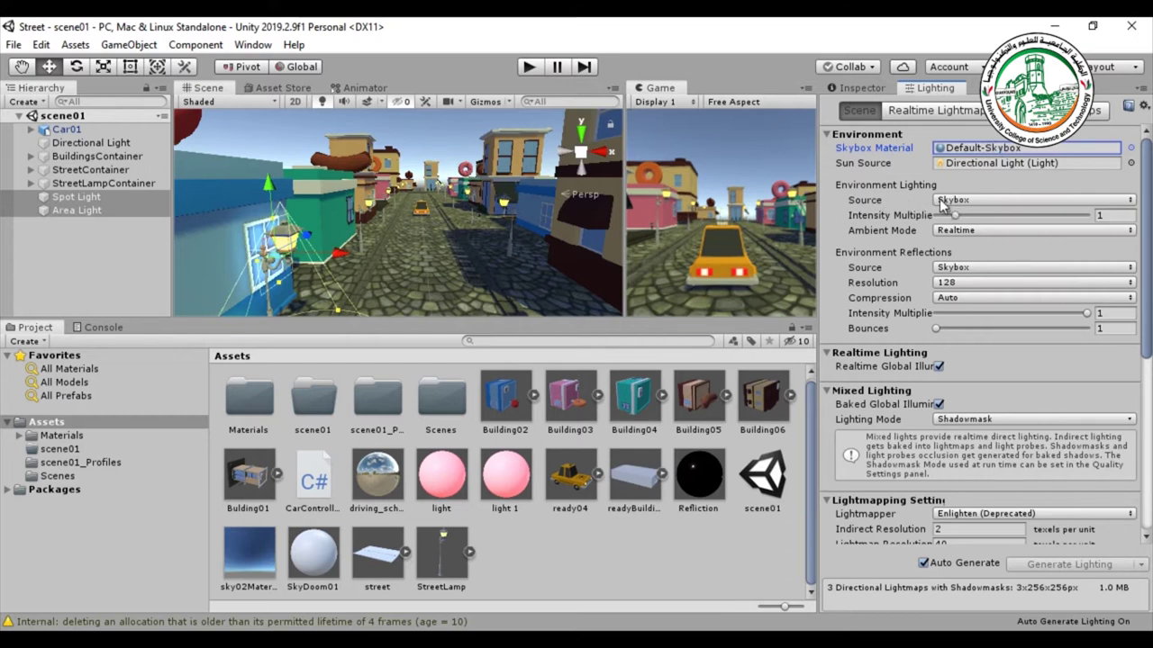
- Set the environment lighting source to Gradient with a bright yellow sky colour
{"action": "left_click", "coordinate": [984, 200]}
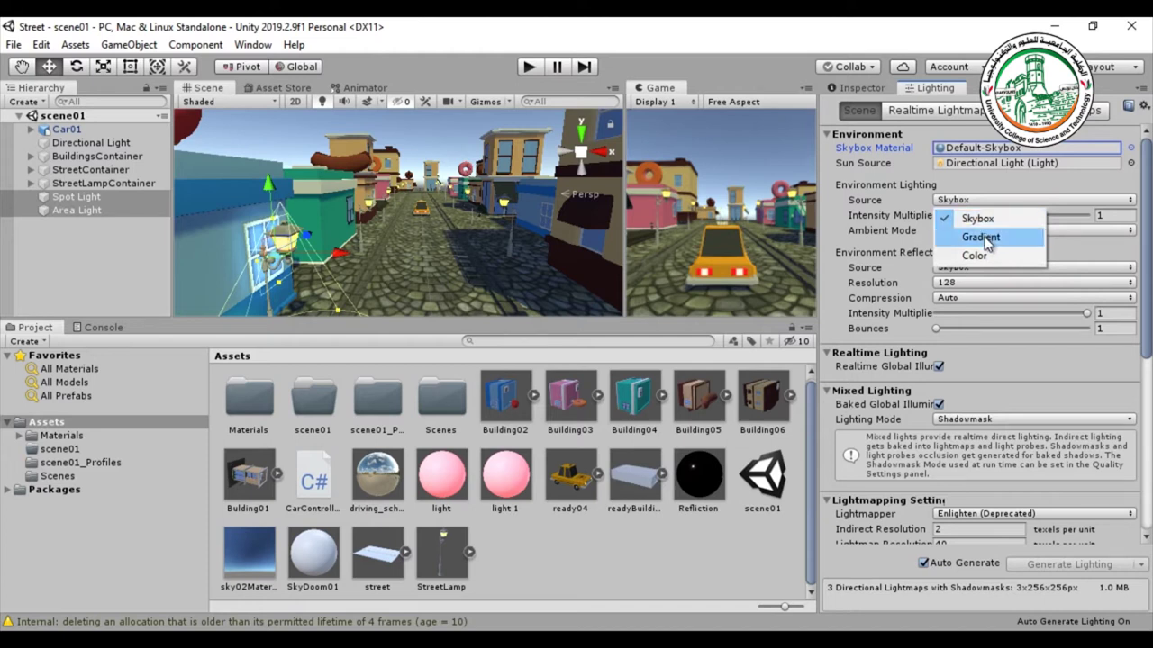
{"action": "left_click", "coordinate": [981, 238]}
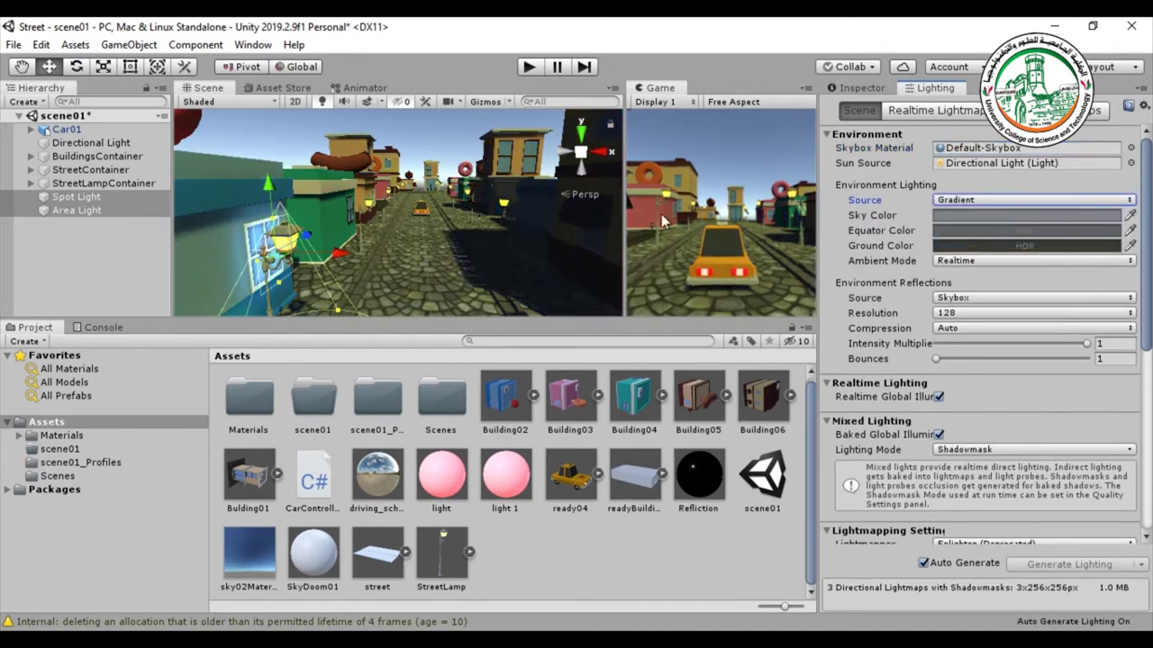
{"action": "scroll", "coordinate": [471, 189], "scroll_direction": "up", "scroll_amount": 5}
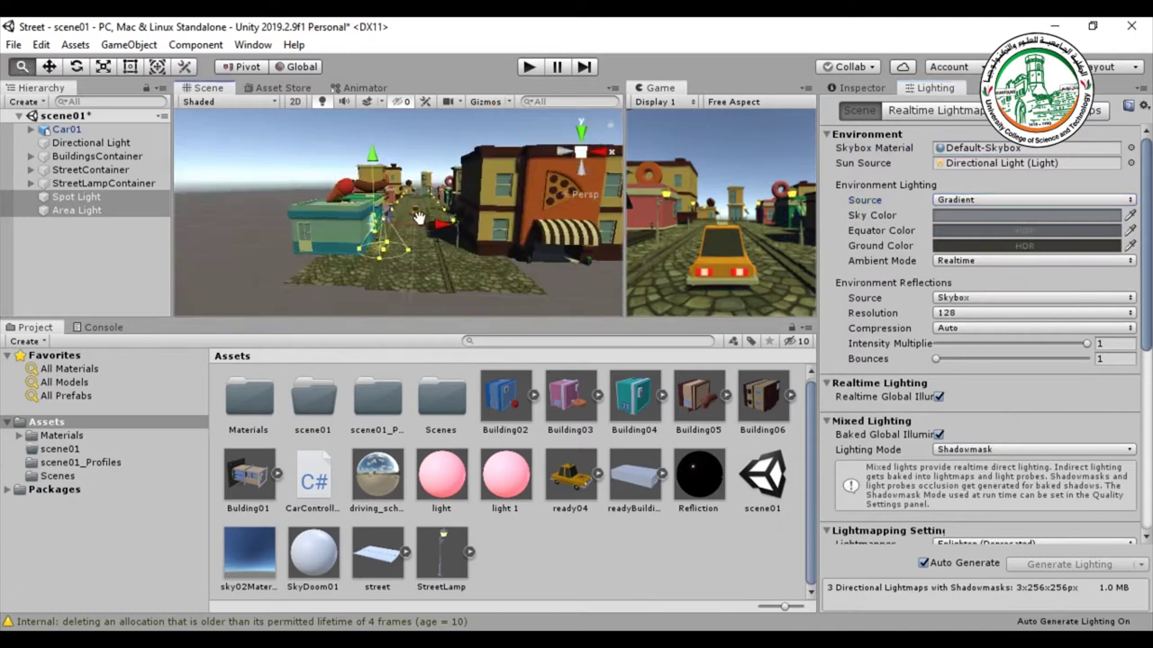
{"action": "right_click_drag", "start_coordinate": [471, 189], "coordinate": [448, 241], "text": "alt"}
{"action": "left_click", "coordinate": [959, 215]}
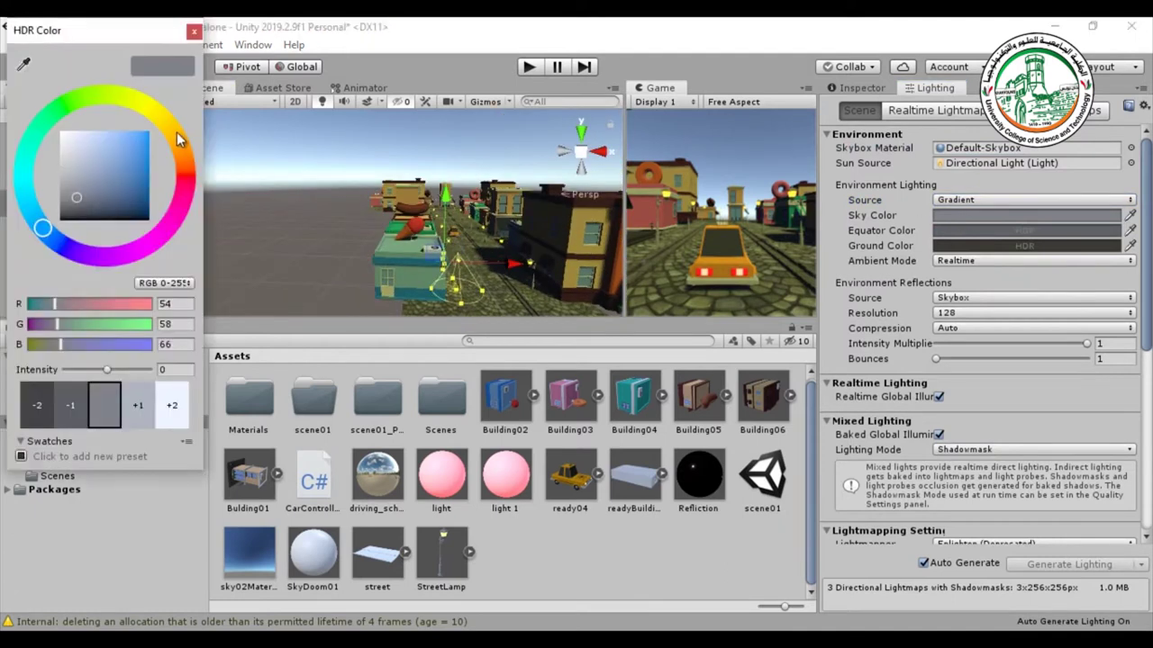
{"action": "left_click", "coordinate": [155, 109]}
{"action": "left_click_drag", "start_coordinate": [142, 166], "coordinate": [221, 101]}
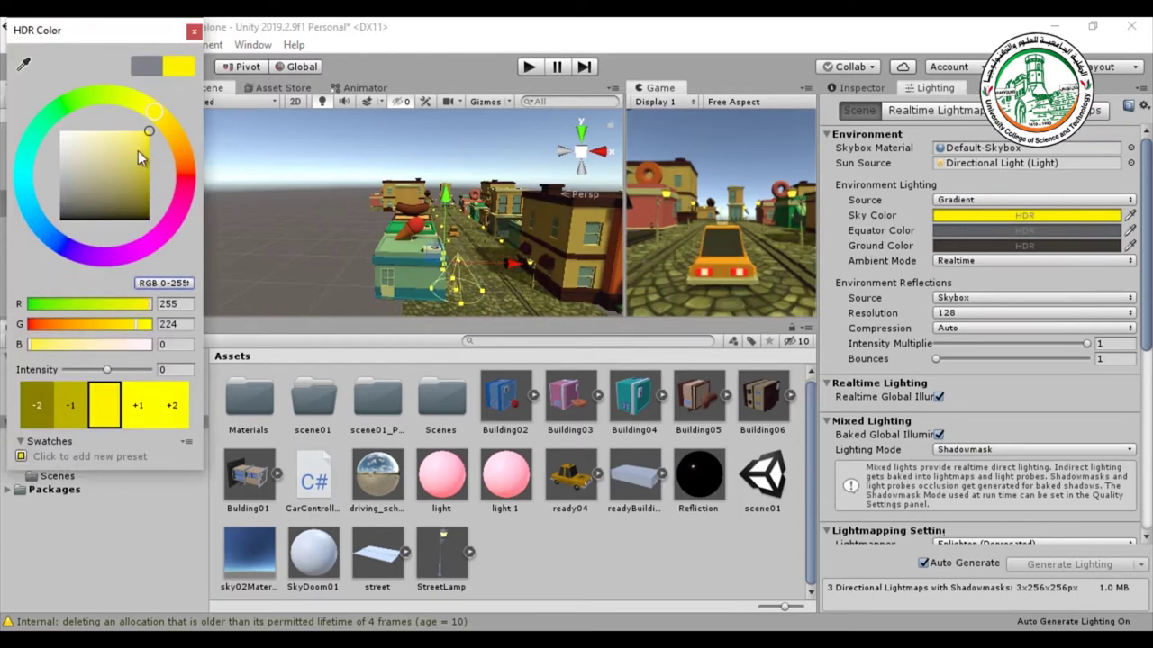
- Make the equator colour cyan and the ground colour green (26, 255, 0)
{"action": "left_click", "coordinate": [965, 229]}
{"action": "left_click_drag", "start_coordinate": [116, 155], "coordinate": [148, 131]}
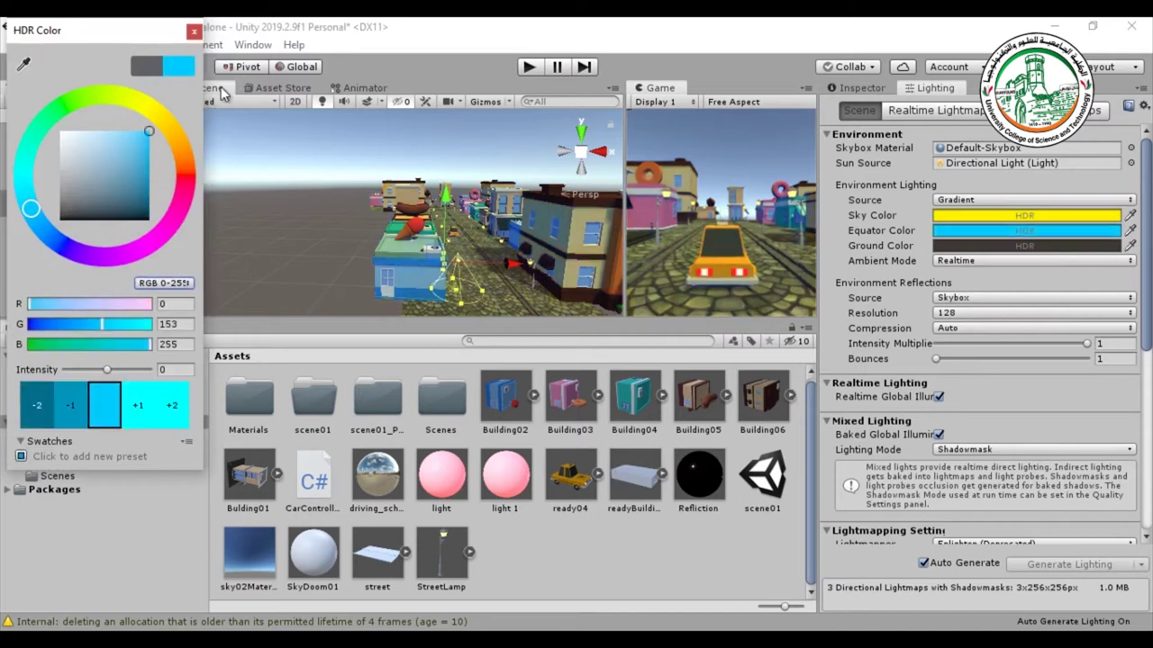
{"action": "left_click", "coordinate": [194, 31]}
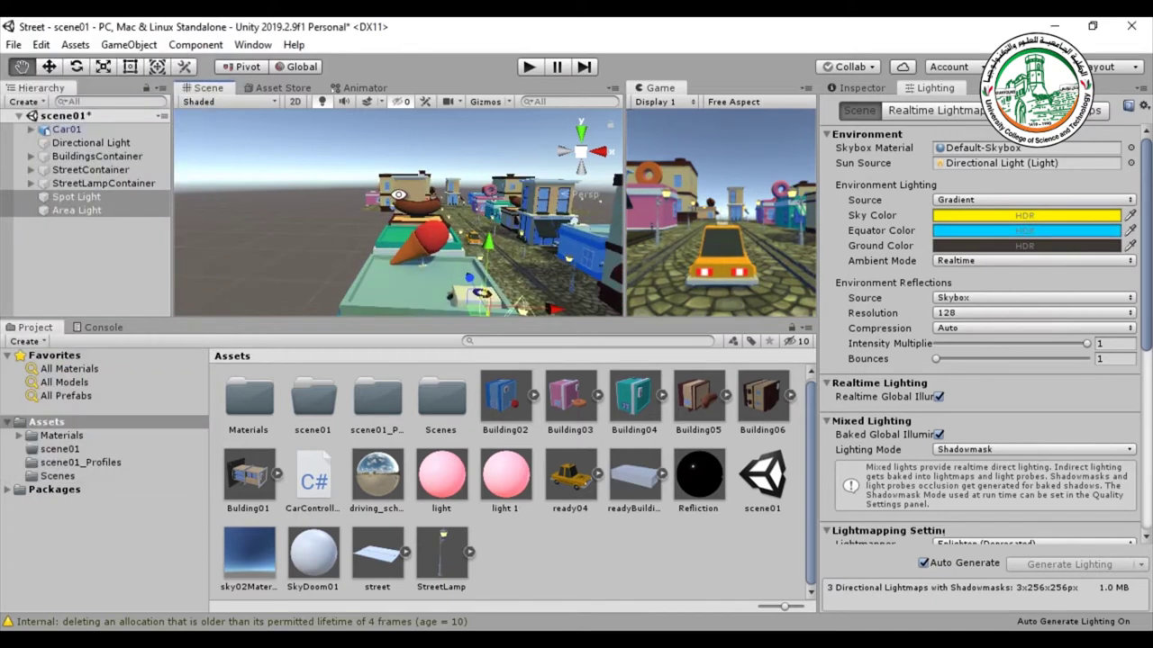
{"action": "left_click", "coordinate": [1007, 246]}
{"action": "mouse_move", "coordinate": [46, 129]}
{"action": "left_mouse_down"}
{"action": "mouse_move", "coordinate": [71, 101]}
{"action": "mouse_move", "coordinate": [149, 132]}
{"action": "left_mouse_up"}
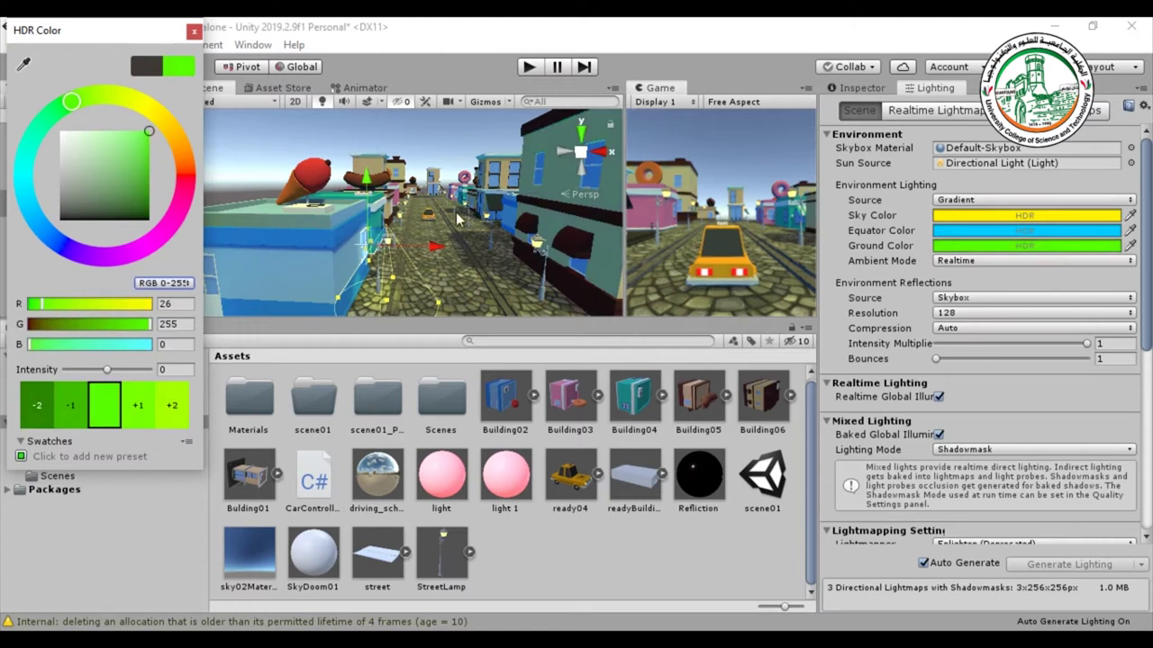
{"action": "left_click", "coordinate": [193, 32]}
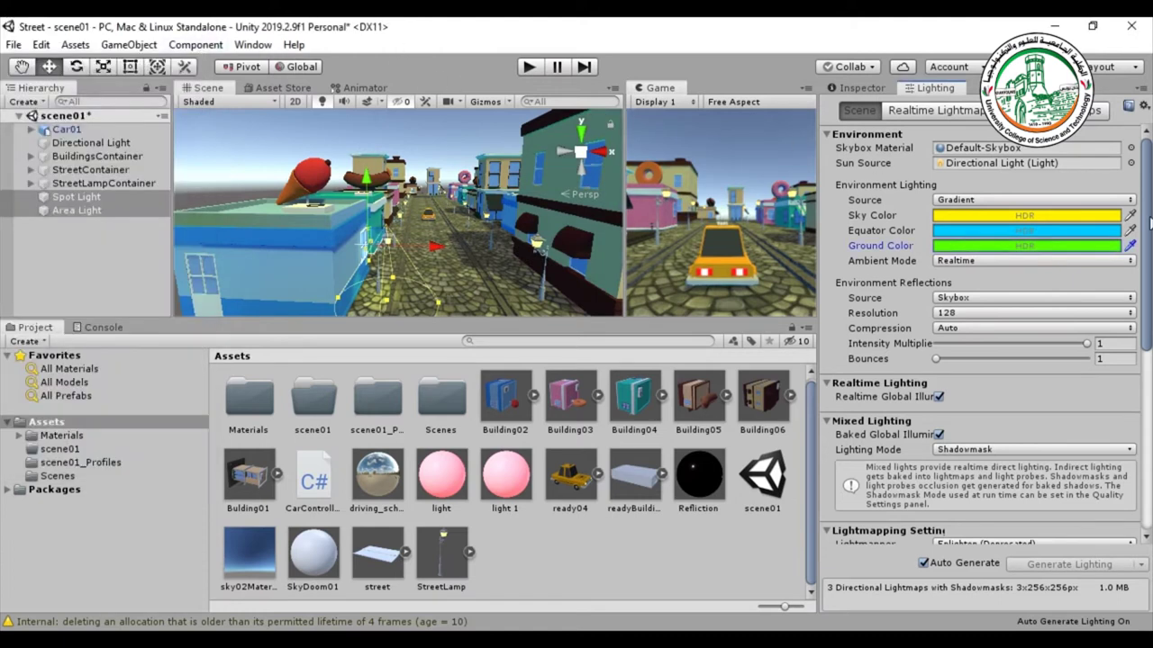
{"action": "left_click", "coordinate": [1035, 202]}
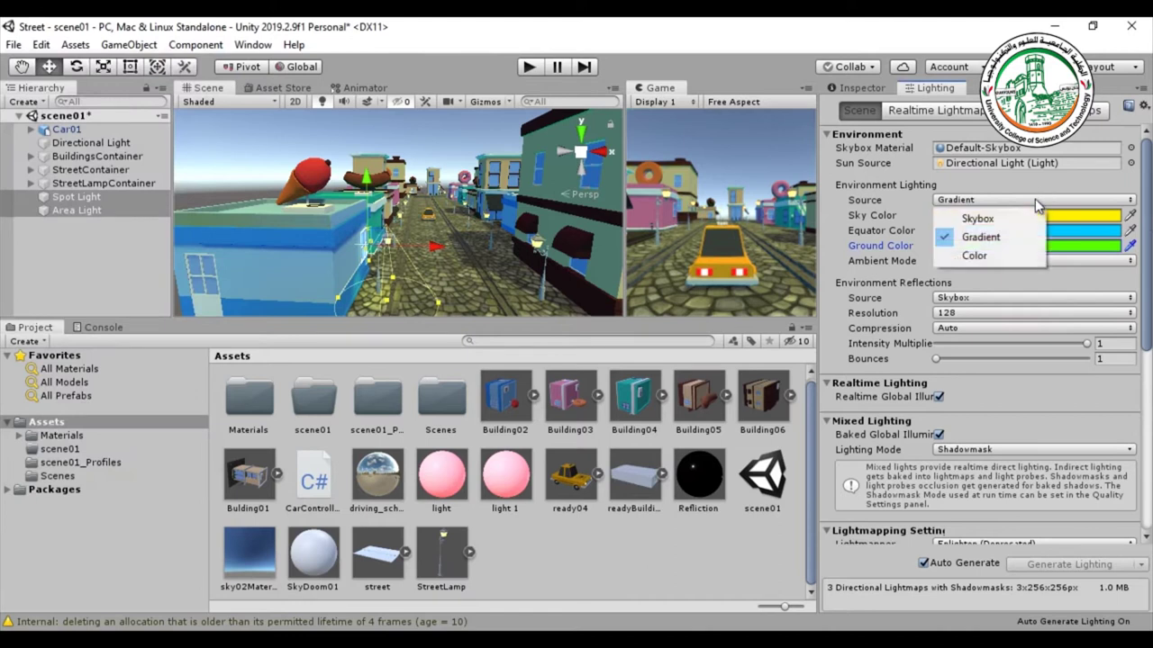
- Switch ambient lighting to a single Color and tint it pale yellow
{"action": "left_click", "coordinate": [972, 256]}
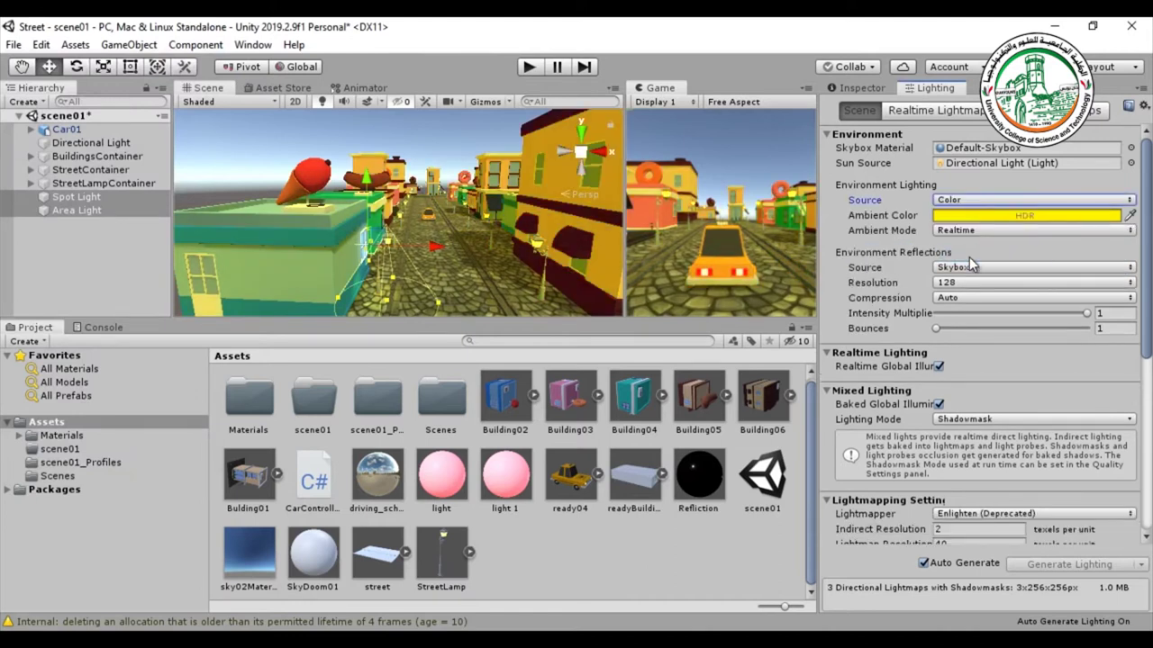
{"action": "left_click", "coordinate": [994, 217]}
{"action": "left_click_drag", "start_coordinate": [96, 146], "coordinate": [1, 101]}
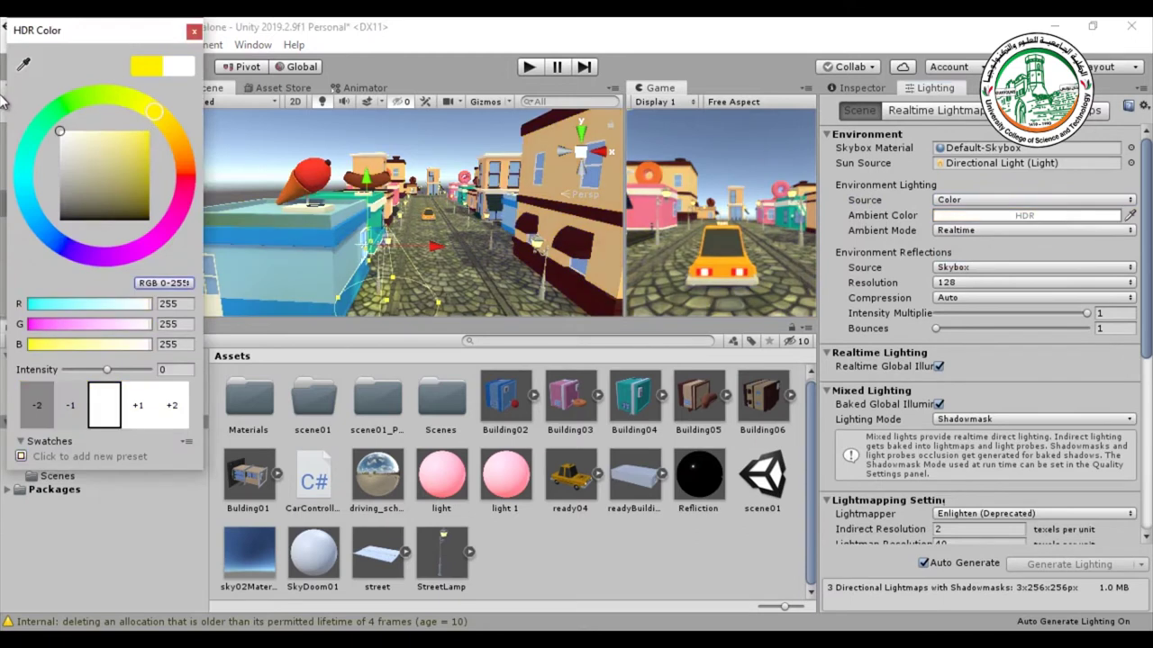
{"action": "left_click_drag", "start_coordinate": [59, 132], "coordinate": [103, 132]}
{"action": "left_click", "coordinate": [194, 32]}
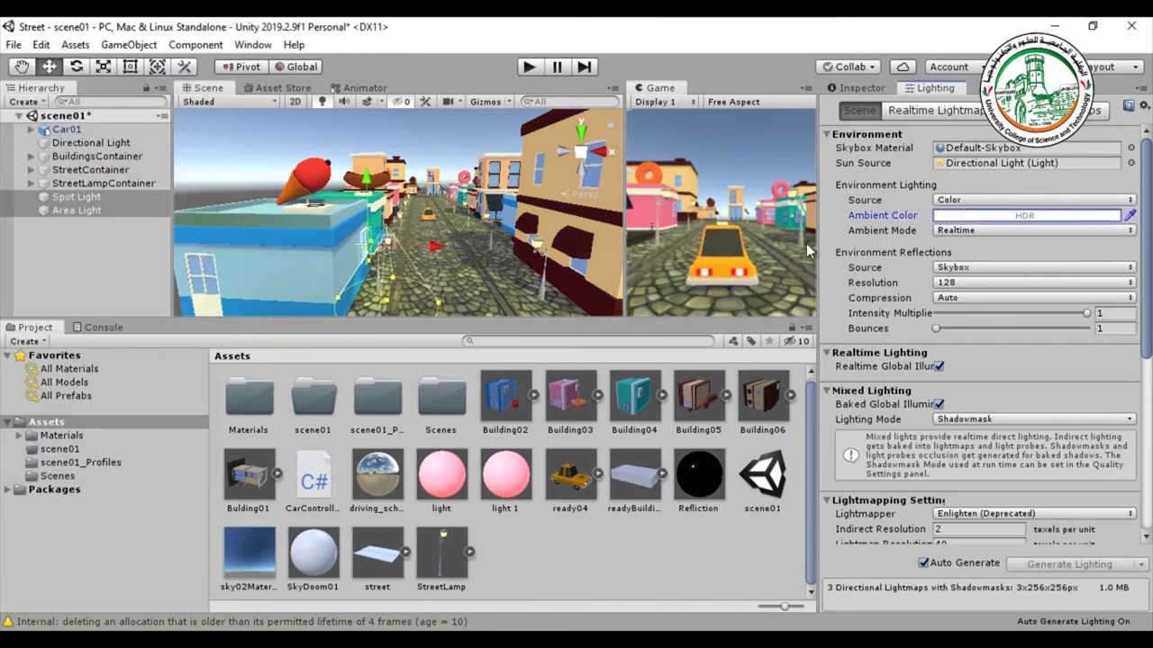
- Set the environment lighting source to Skybox and switch to the HDRI Haven browser
{"action": "left_click", "coordinate": [1018, 200]}
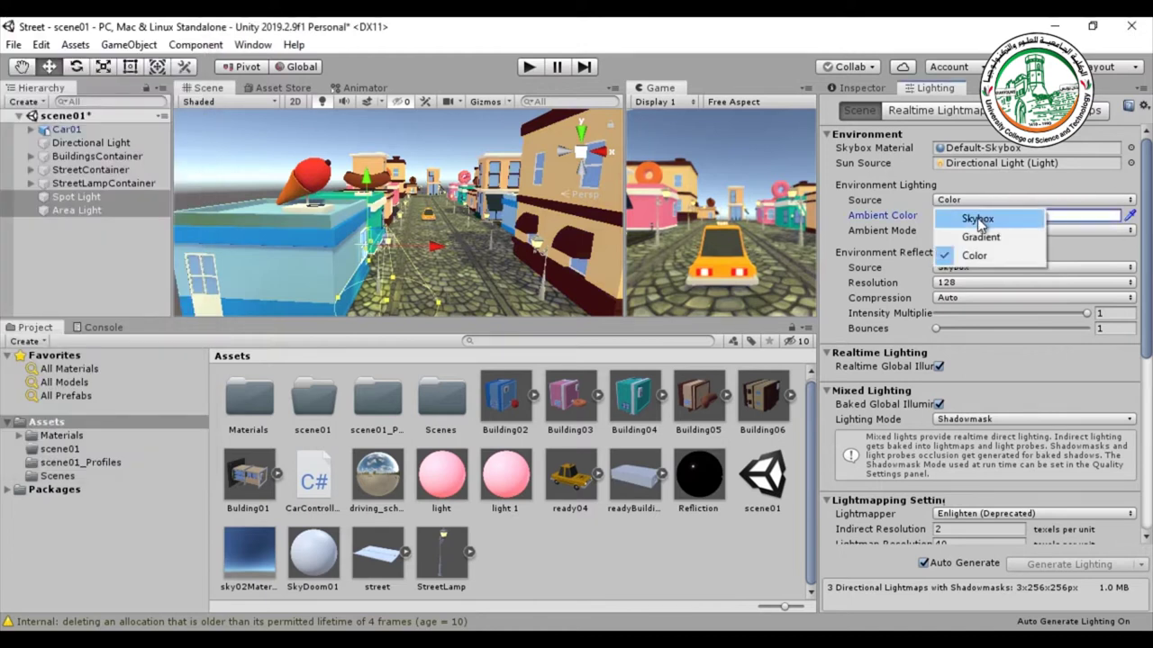
{"action": "left_click", "coordinate": [978, 220]}
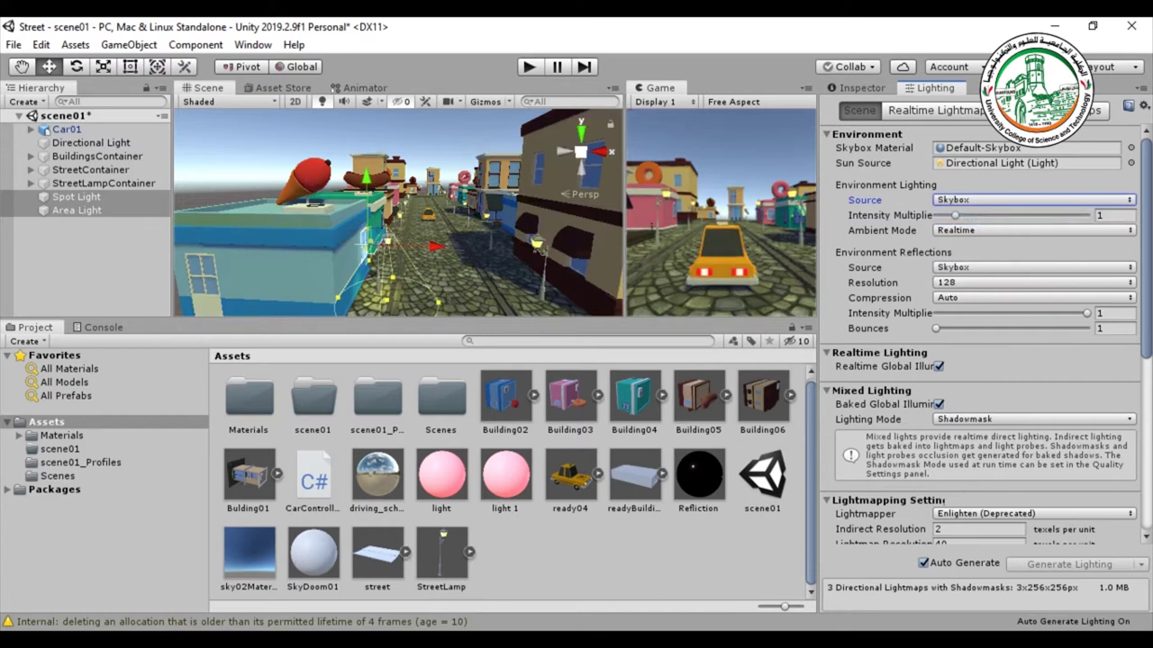
{"action": "key", "text": "alt+Tab"}
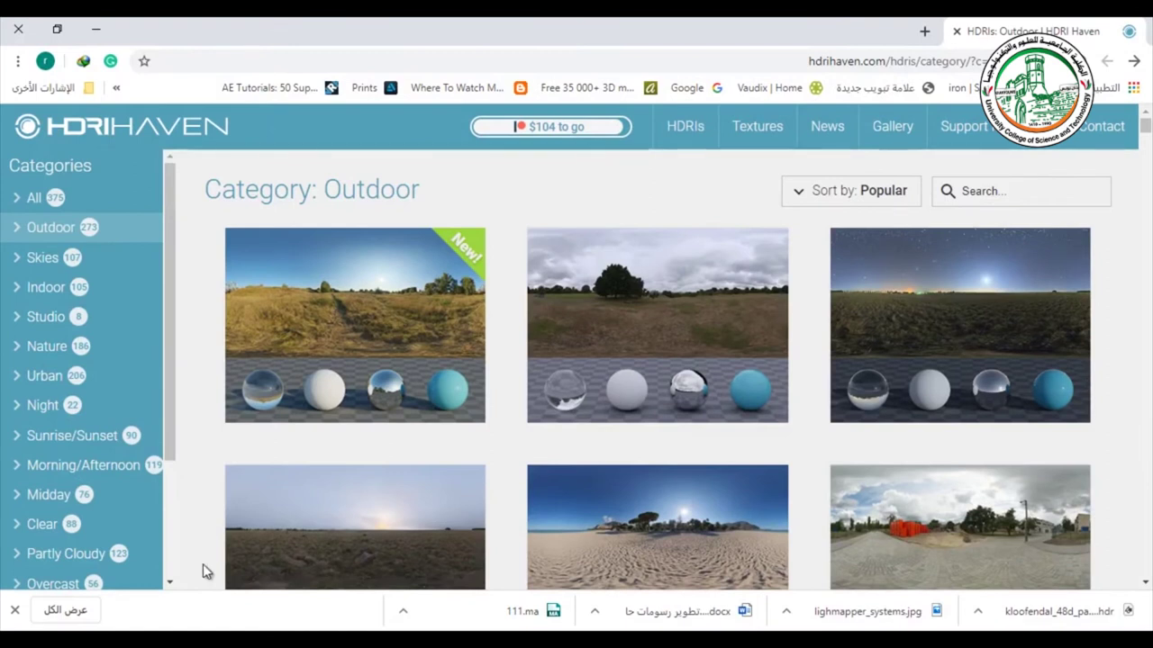
- Scroll through HDRI Haven's Outdoor HDRIs, then browse the Indoor category
{"action": "left_click", "coordinate": [828, 60]}
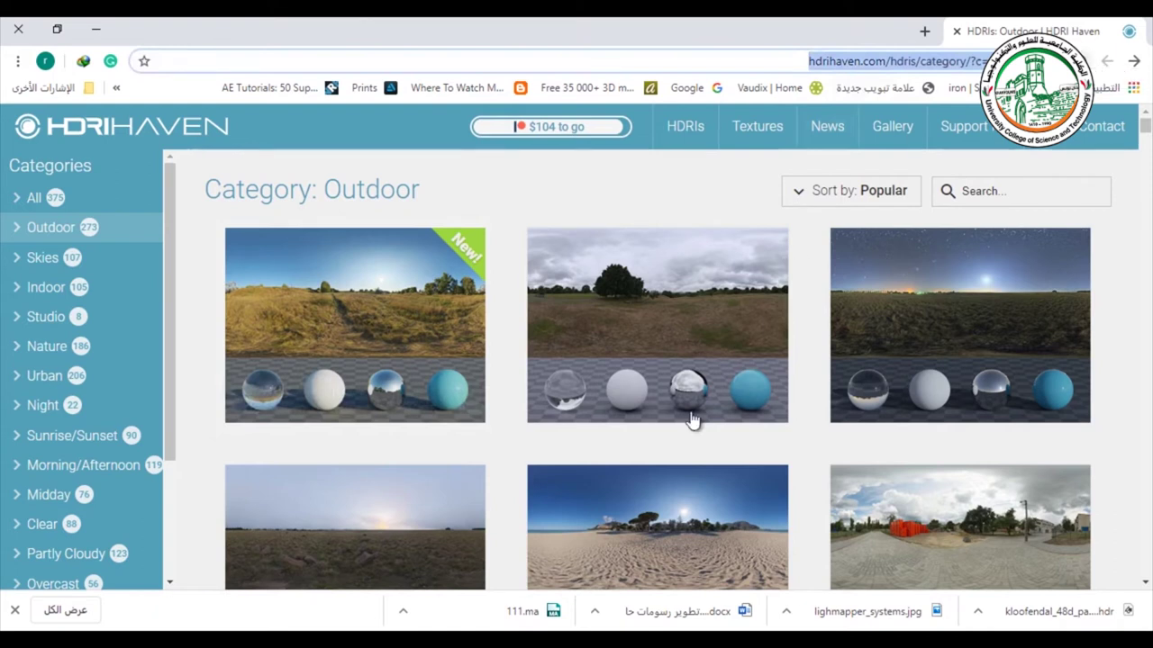
{"action": "left_click", "coordinate": [677, 459]}
{"action": "scroll", "coordinate": [1114, 355], "scroll_direction": "down", "scroll_amount": 6}
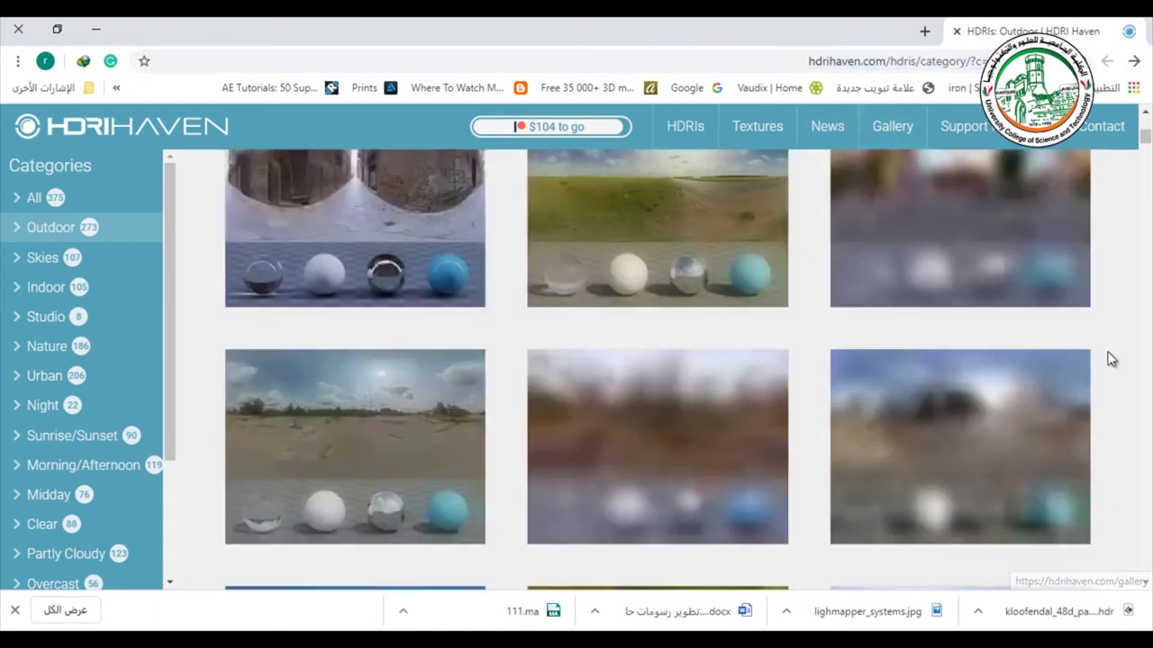
{"action": "scroll", "coordinate": [1111, 358], "scroll_direction": "down", "scroll_amount": 5}
{"action": "scroll", "coordinate": [1110, 358], "scroll_direction": "down", "scroll_amount": 5}
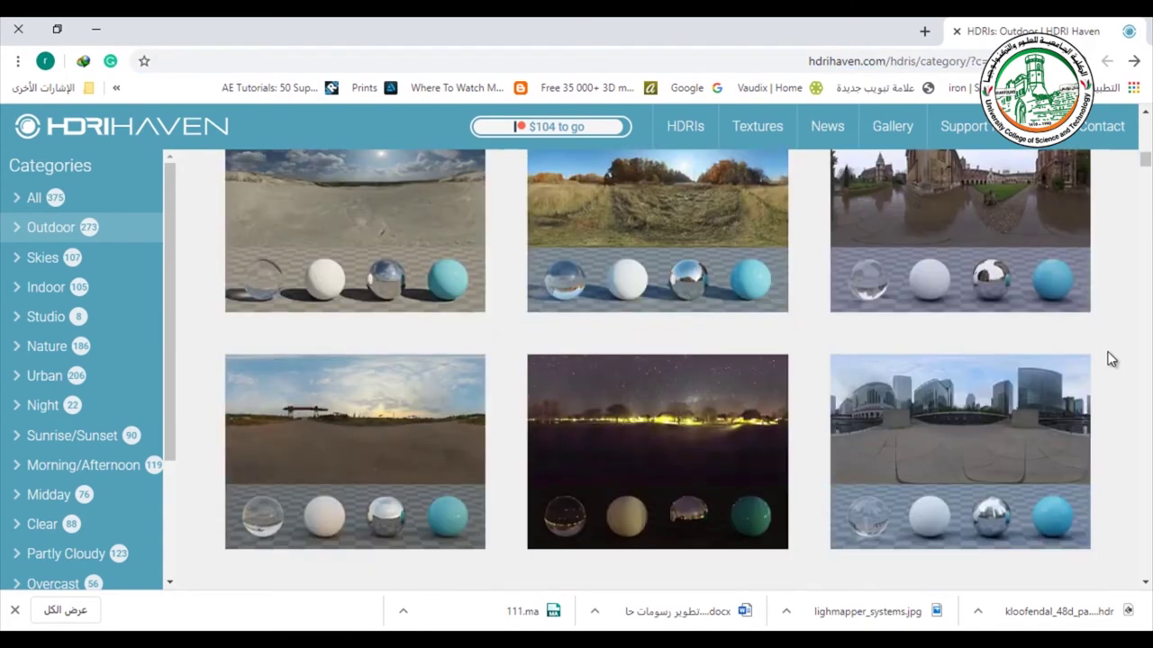
{"action": "scroll", "coordinate": [1110, 359], "scroll_direction": "up", "scroll_amount": 3}
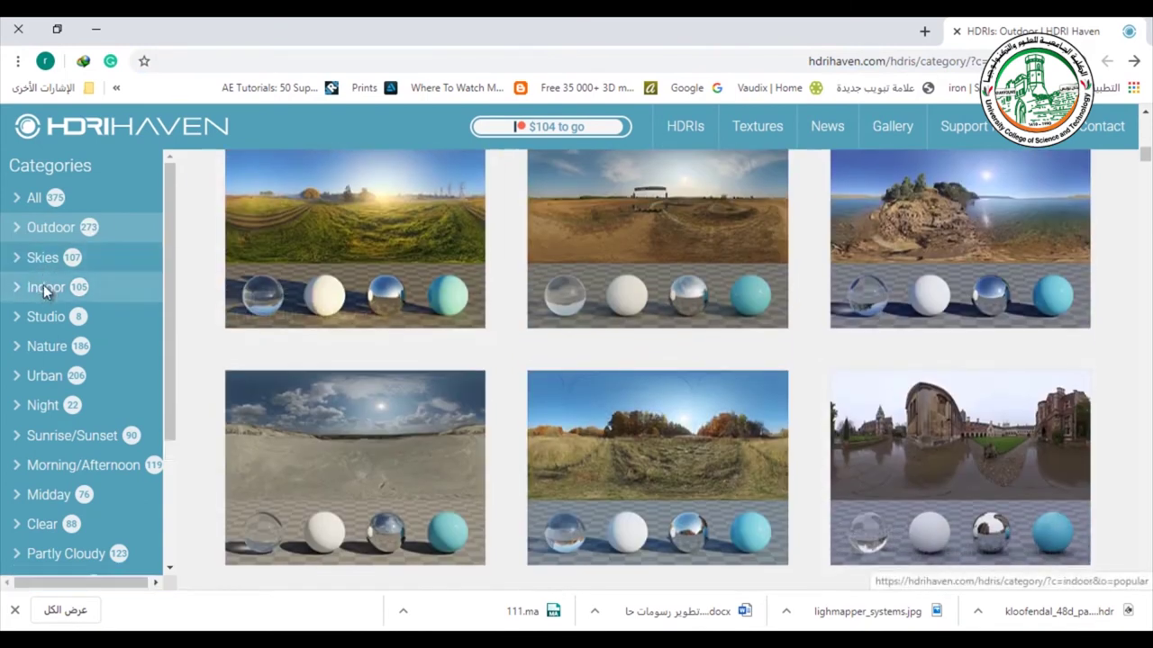
{"action": "left_click", "coordinate": [43, 286]}
{"action": "scroll", "coordinate": [417, 441], "scroll_direction": "down", "scroll_amount": 5}
{"action": "scroll", "coordinate": [416, 441], "scroll_direction": "down", "scroll_amount": 3}
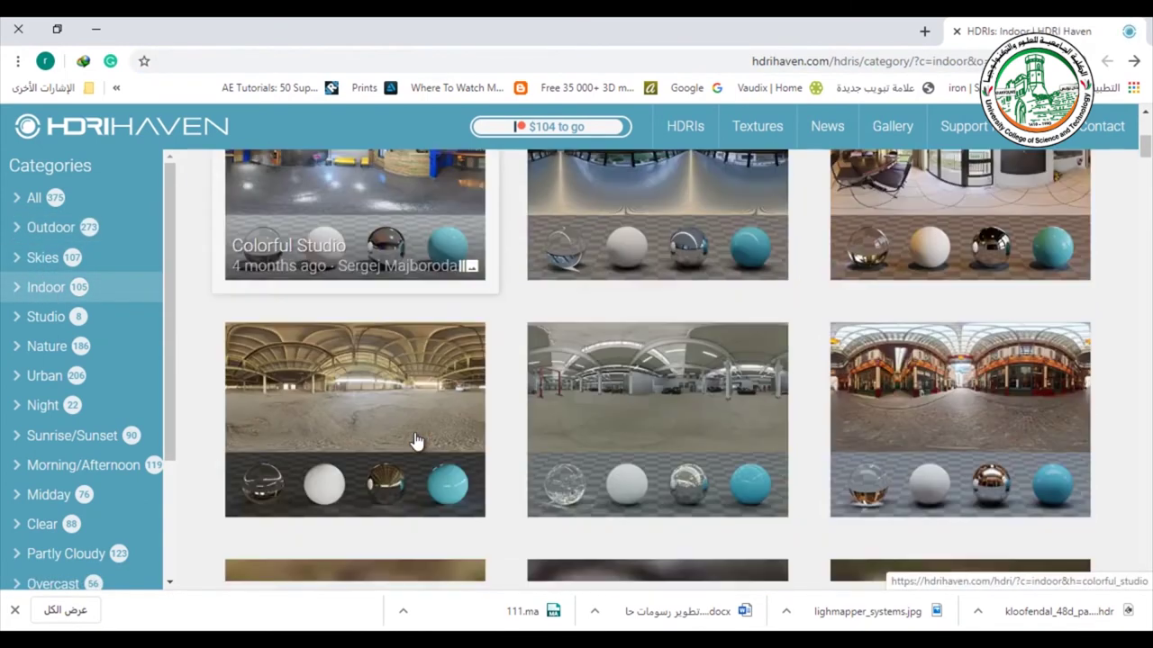
{"action": "scroll", "coordinate": [417, 441], "scroll_direction": "down", "scroll_amount": 3}
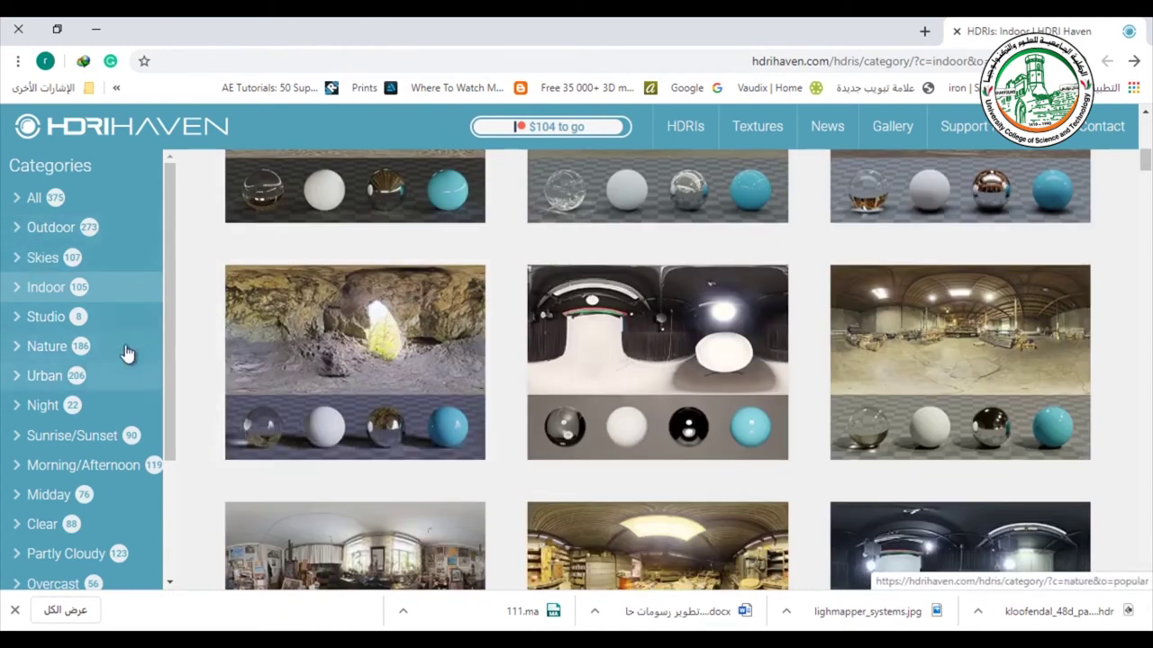
- Open the Skies category (107 maps) and scroll to the Sunflowers thumbnail
{"action": "left_click", "coordinate": [40, 260]}
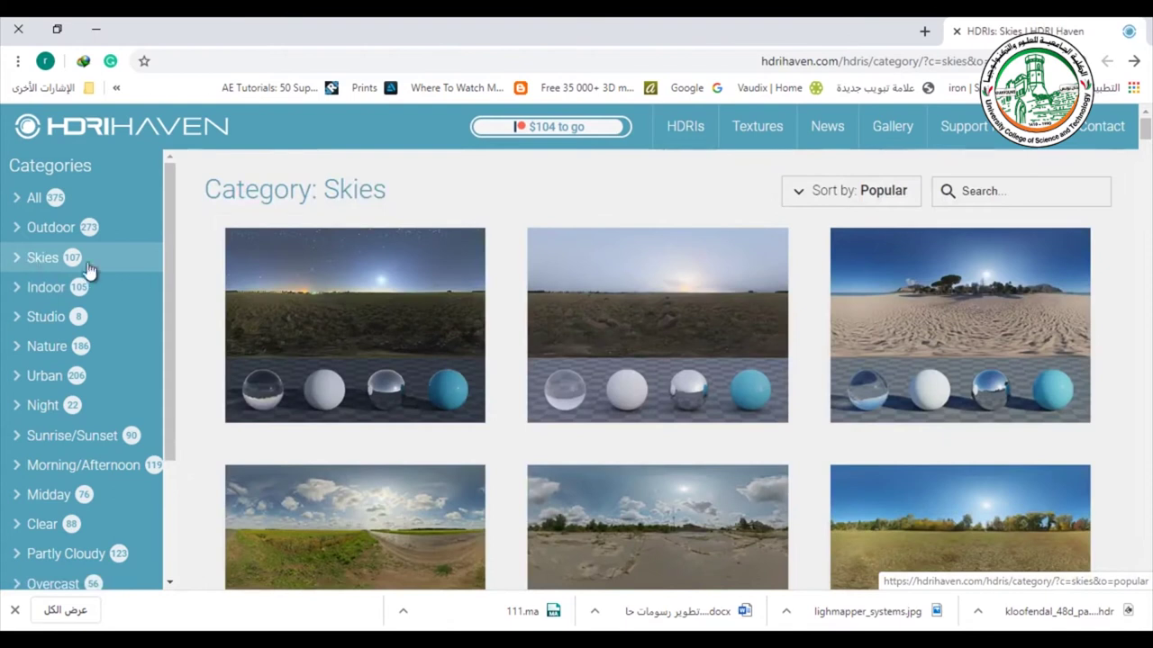
{"action": "scroll", "coordinate": [821, 448], "scroll_direction": "down", "scroll_amount": 3}
{"action": "scroll", "coordinate": [672, 348], "scroll_direction": "down", "scroll_amount": 2}
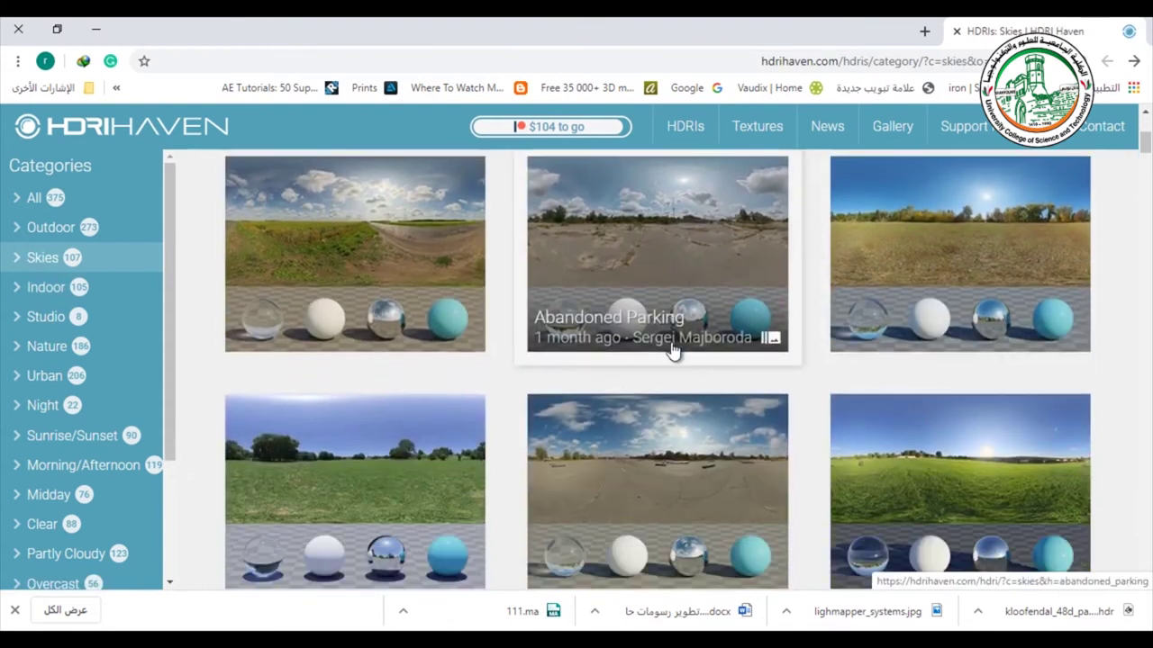
{"action": "scroll", "coordinate": [432, 237], "scroll_direction": "up", "scroll_amount": 1}
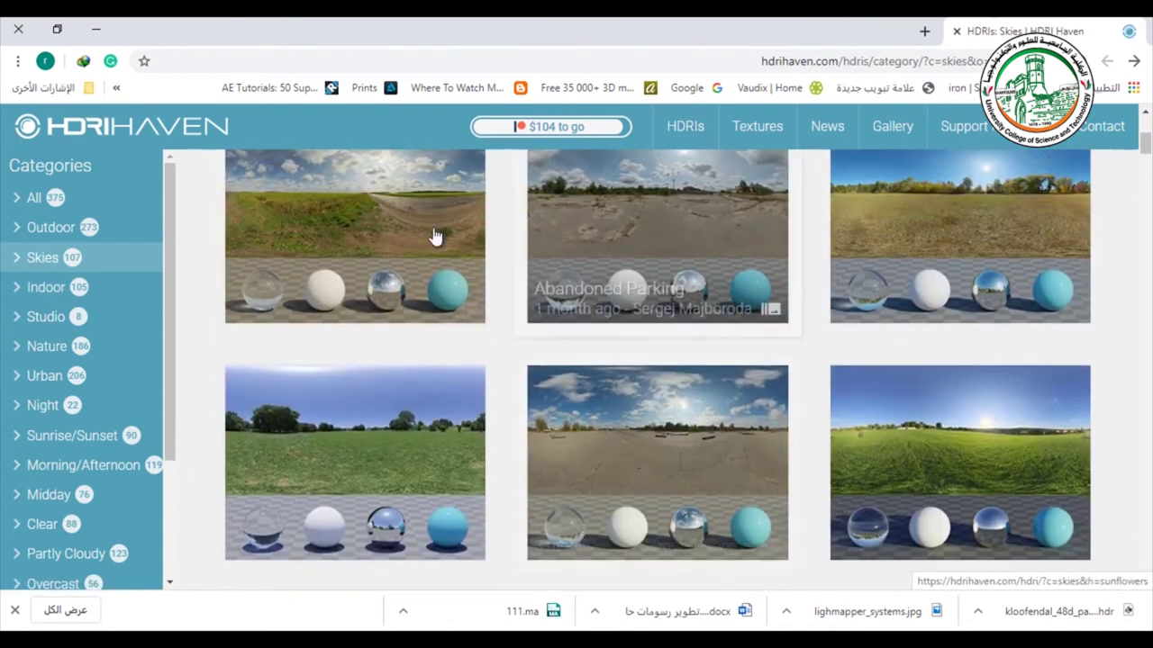
- Open the Sunflowers HDRI page and scroll down to its download options
{"action": "left_click", "coordinate": [357, 196]}
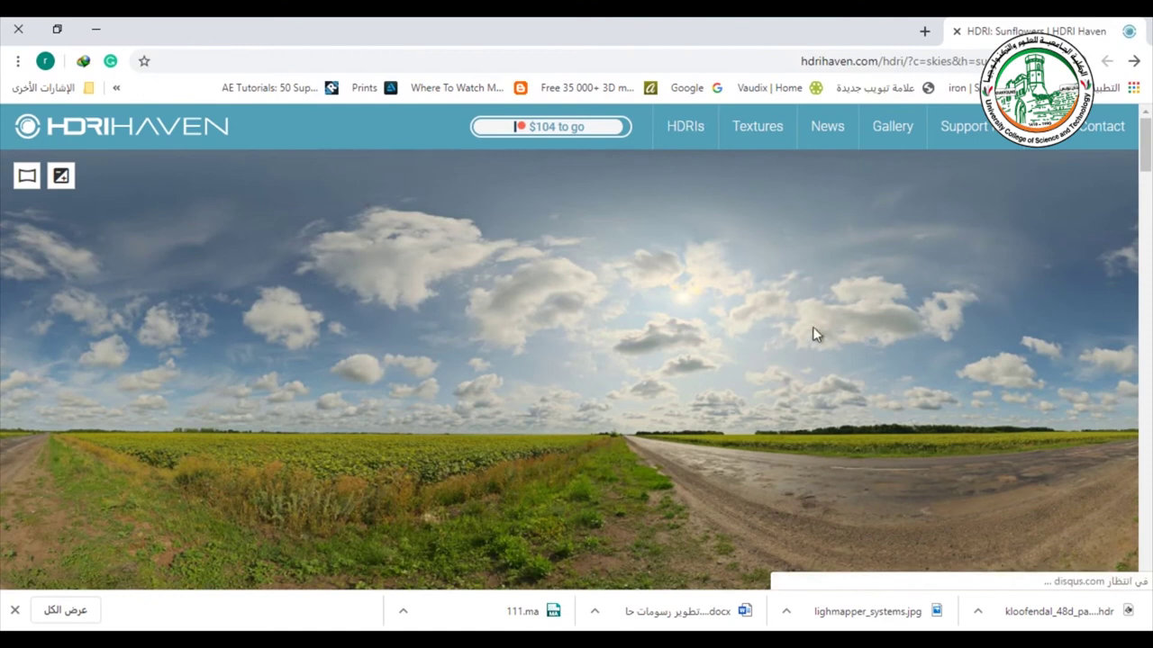
{"action": "scroll", "coordinate": [365, 406], "scroll_direction": "down", "scroll_amount": 2}
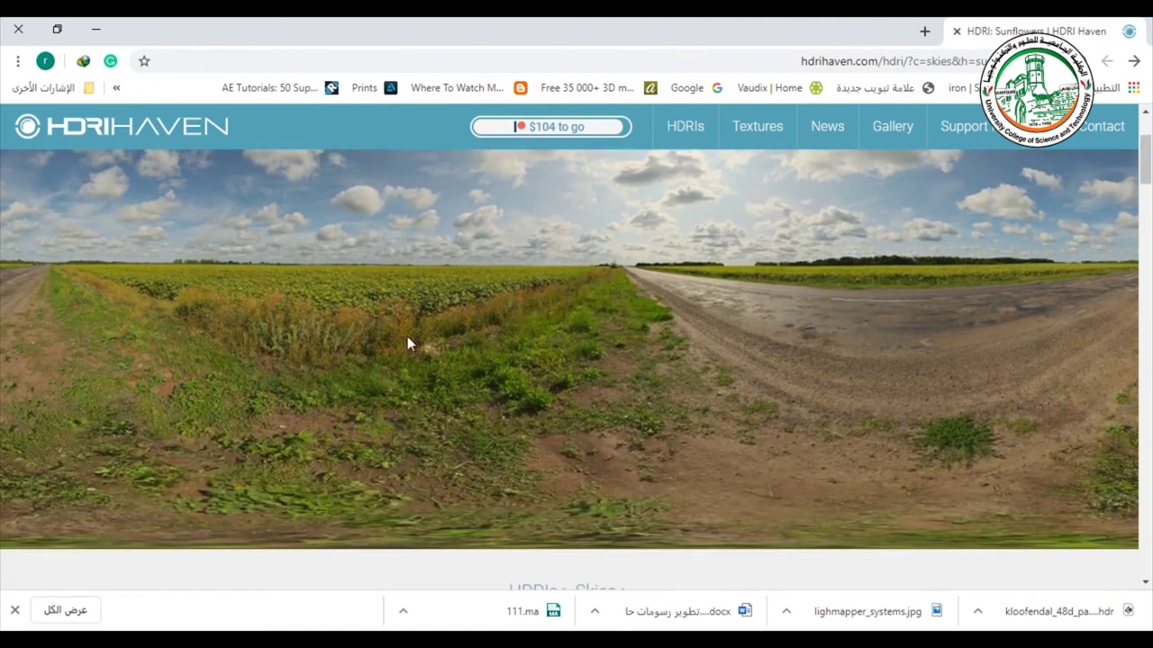
{"action": "scroll", "coordinate": [407, 336], "scroll_direction": "up", "scroll_amount": 2}
{"action": "scroll", "coordinate": [699, 372], "scroll_direction": "down", "scroll_amount": 3}
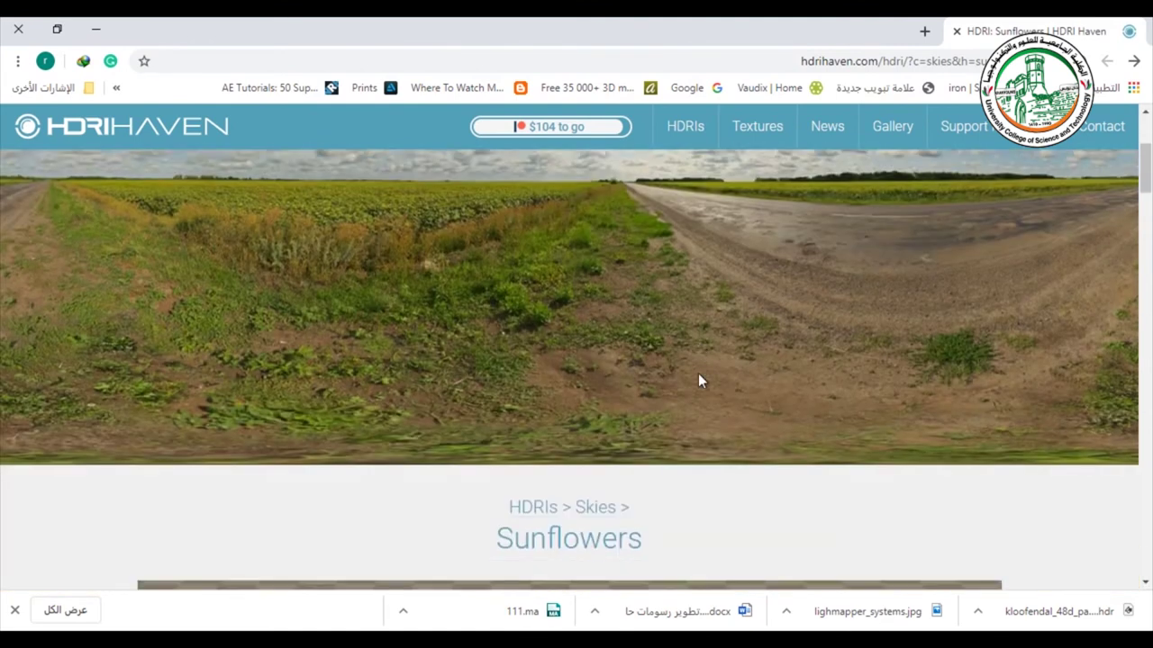
{"action": "scroll", "coordinate": [698, 373], "scroll_direction": "down", "scroll_amount": 3}
{"action": "scroll", "coordinate": [698, 373], "scroll_direction": "down", "scroll_amount": 3}
{"action": "scroll", "coordinate": [699, 373], "scroll_direction": "down", "scroll_amount": 1}
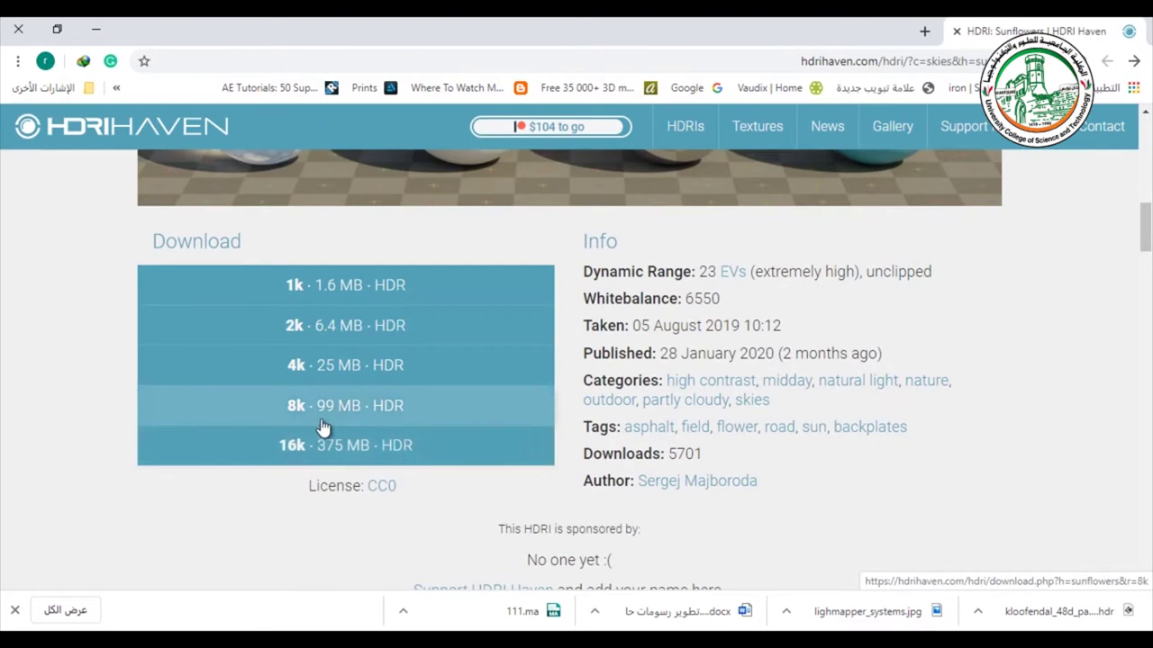
{"action": "scroll", "coordinate": [651, 285], "scroll_direction": "up", "scroll_amount": 3}
{"action": "scroll", "coordinate": [651, 284], "scroll_direction": "up", "scroll_amount": 4}
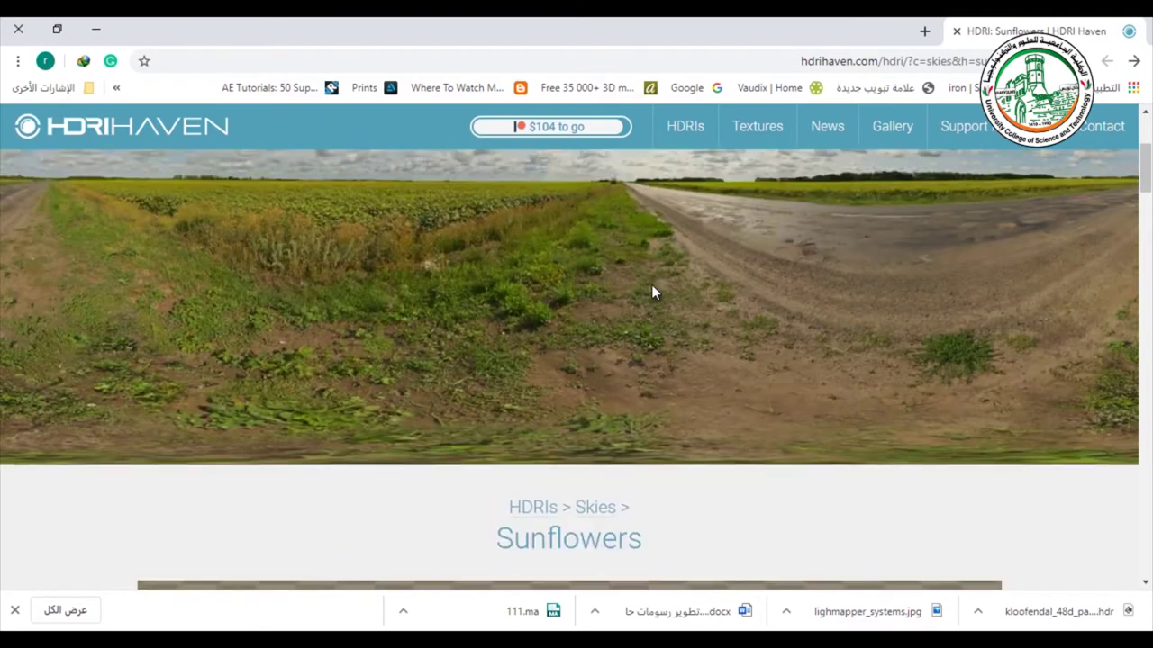
{"action": "scroll", "coordinate": [651, 286], "scroll_direction": "down", "scroll_amount": 3}
{"action": "scroll", "coordinate": [652, 290], "scroll_direction": "down", "scroll_amount": 4}
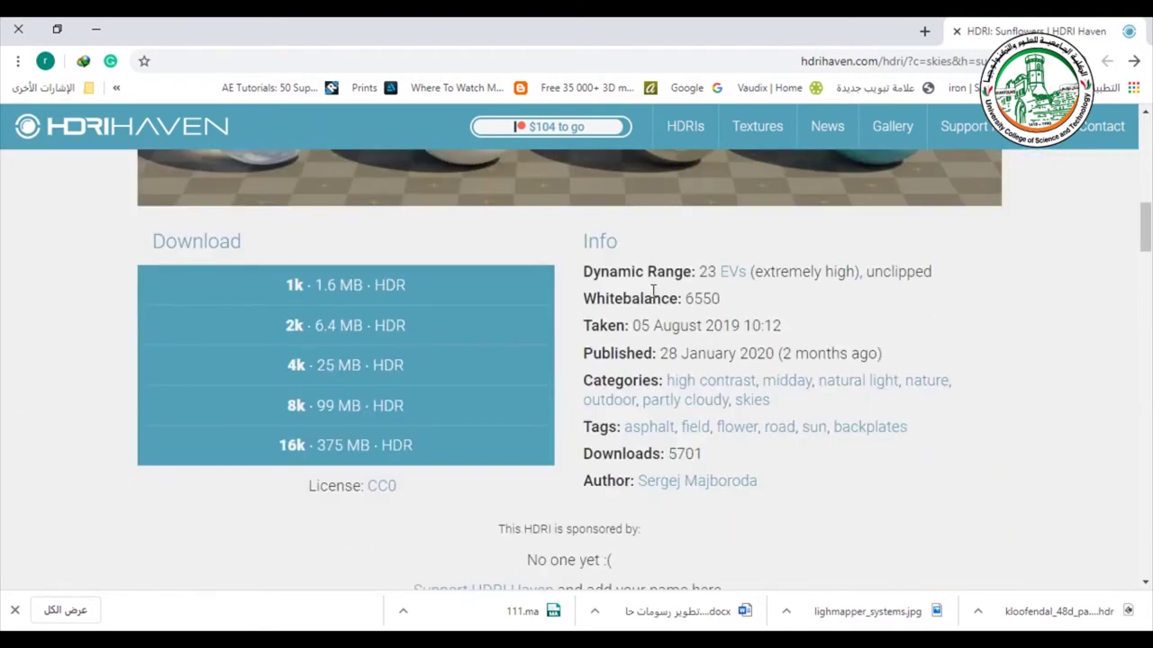
- Download the 1k HDR version as sunflowers_1k.hdr into Pictures
{"action": "left_click", "coordinate": [333, 292]}
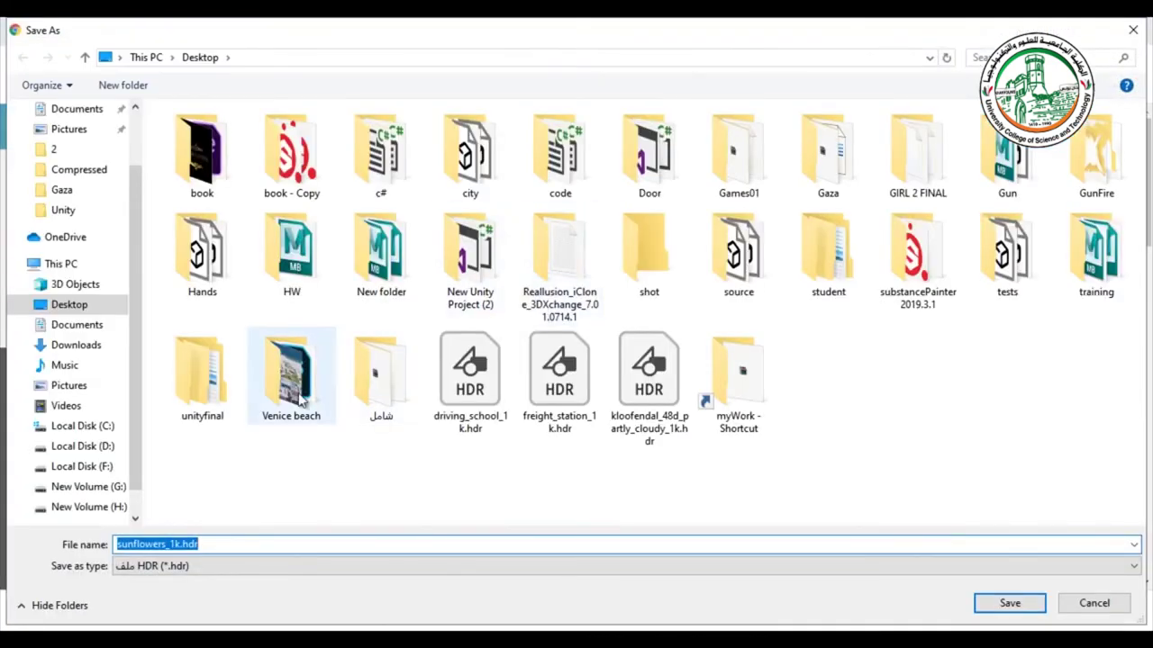
{"action": "left_click", "coordinate": [65, 130]}
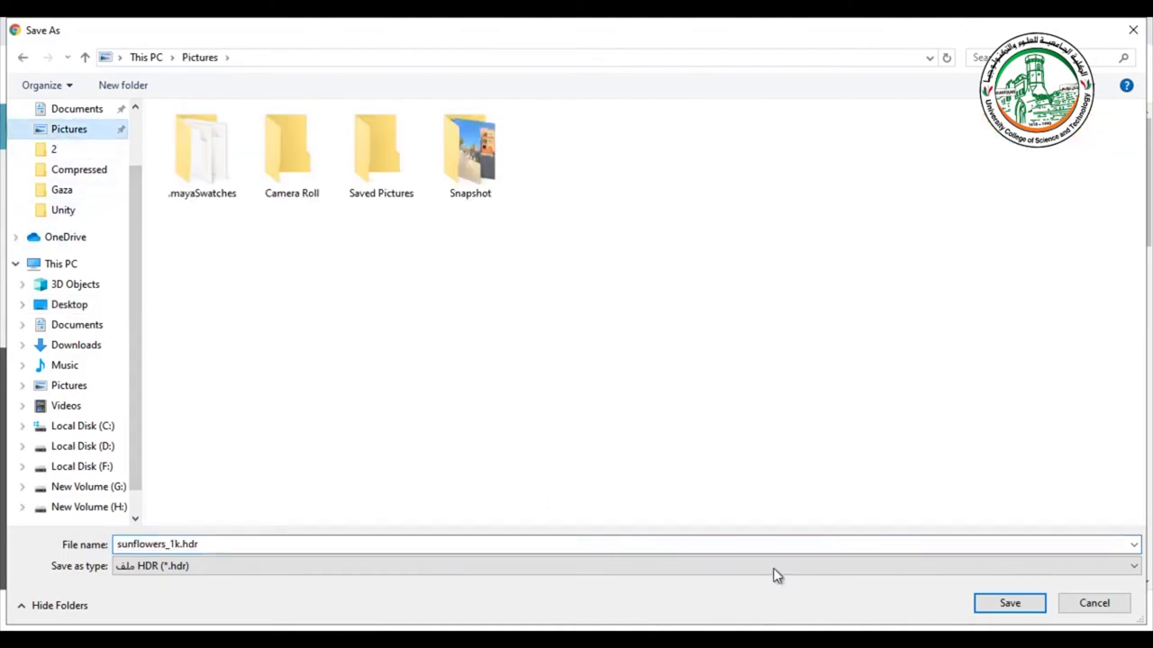
{"action": "left_click", "coordinate": [992, 610]}
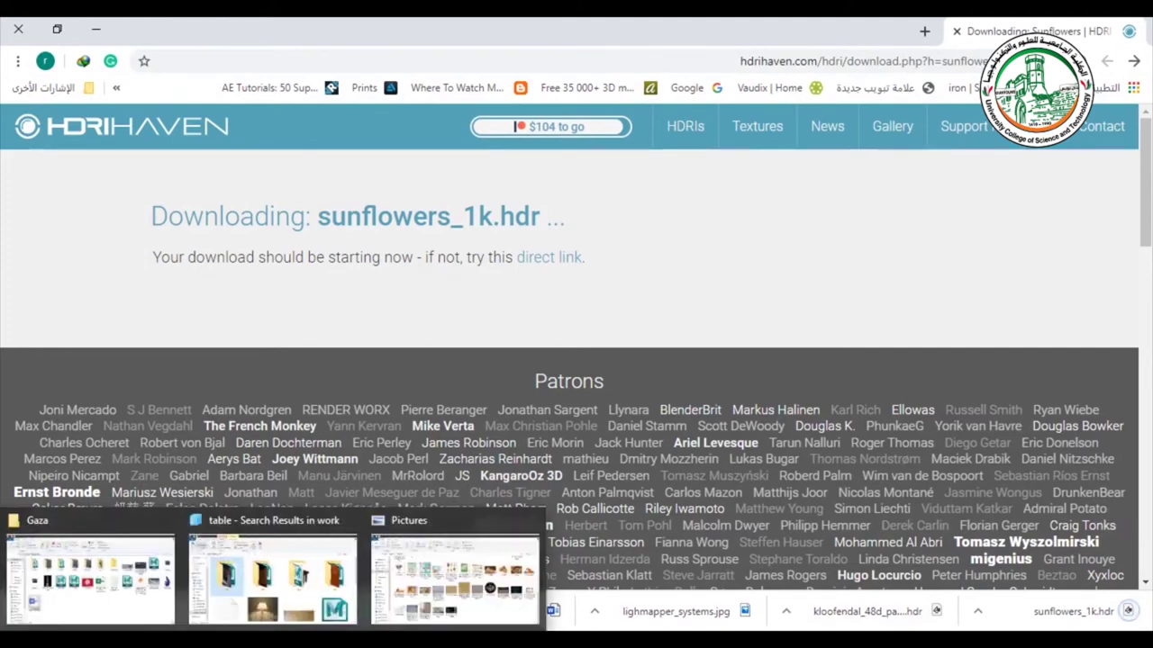
- Drag sunflowers_1k.hdr from the Pictures folder into the project Assets and select it
{"action": "left_click", "coordinate": [455, 568]}
{"action": "mouse_move", "coordinate": [639, 527]}
{"action": "left_mouse_down"}
{"action": "mouse_move", "coordinate": [405, 621]}
{"action": "mouse_move", "coordinate": [271, 631]}
{"action": "mouse_move", "coordinate": [536, 576]}
{"action": "left_mouse_up"}
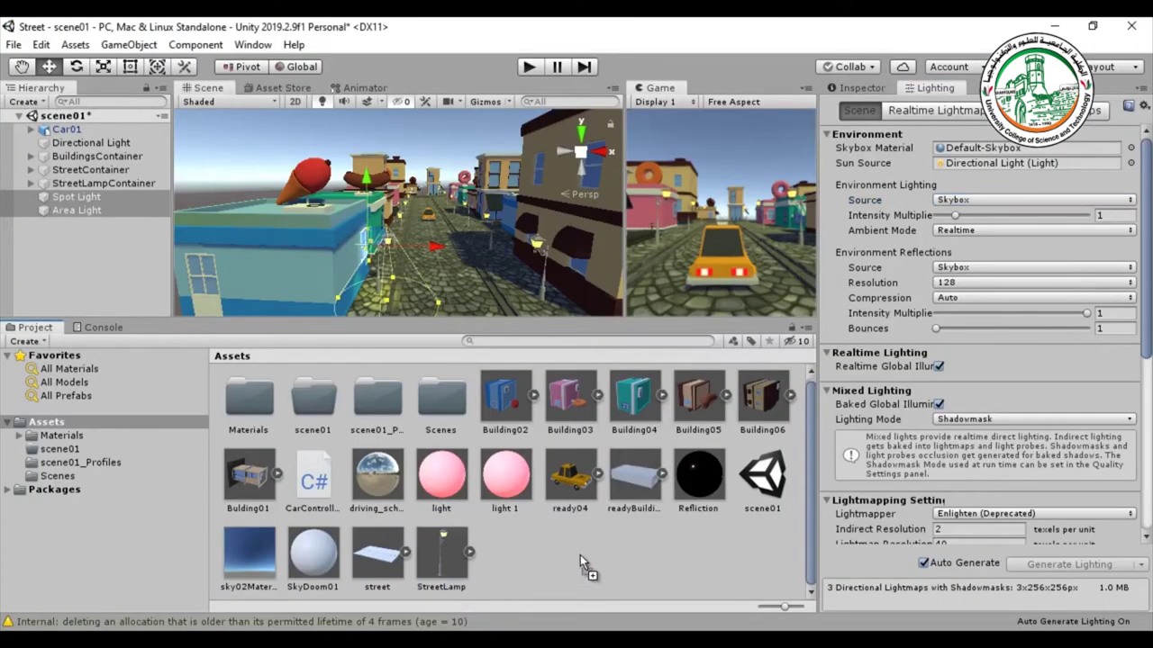
{"action": "left_click_drag", "start_coordinate": [580, 555], "coordinate": [627, 574]}
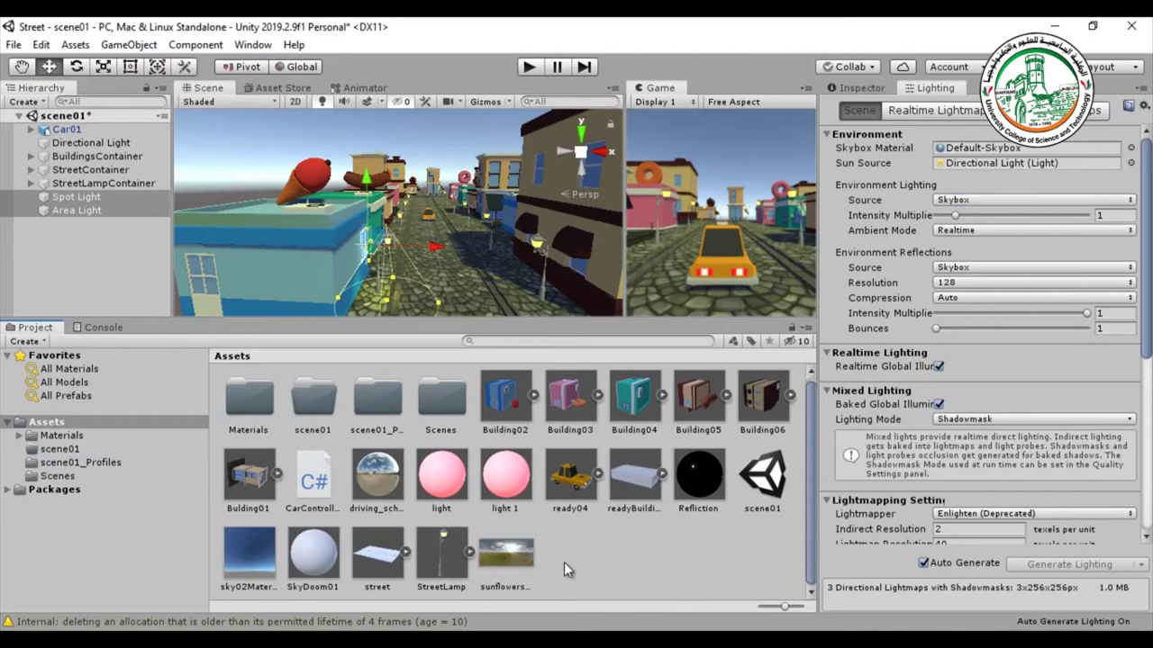
{"action": "left_click", "coordinate": [532, 550]}
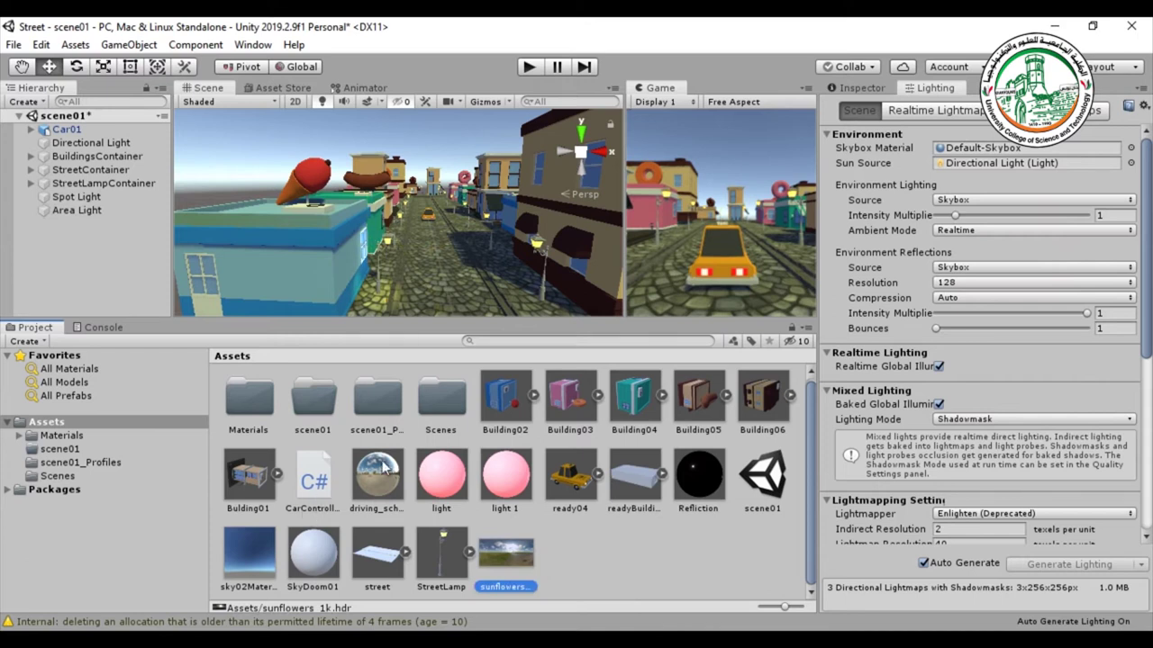
{"action": "mouse_move", "coordinate": [506, 551]}
{"action": "left_mouse_down"}
{"action": "mouse_move", "coordinate": [887, 184]}
{"action": "mouse_move", "coordinate": [961, 147]}
{"action": "mouse_move", "coordinate": [535, 556]}
{"action": "left_mouse_up"}
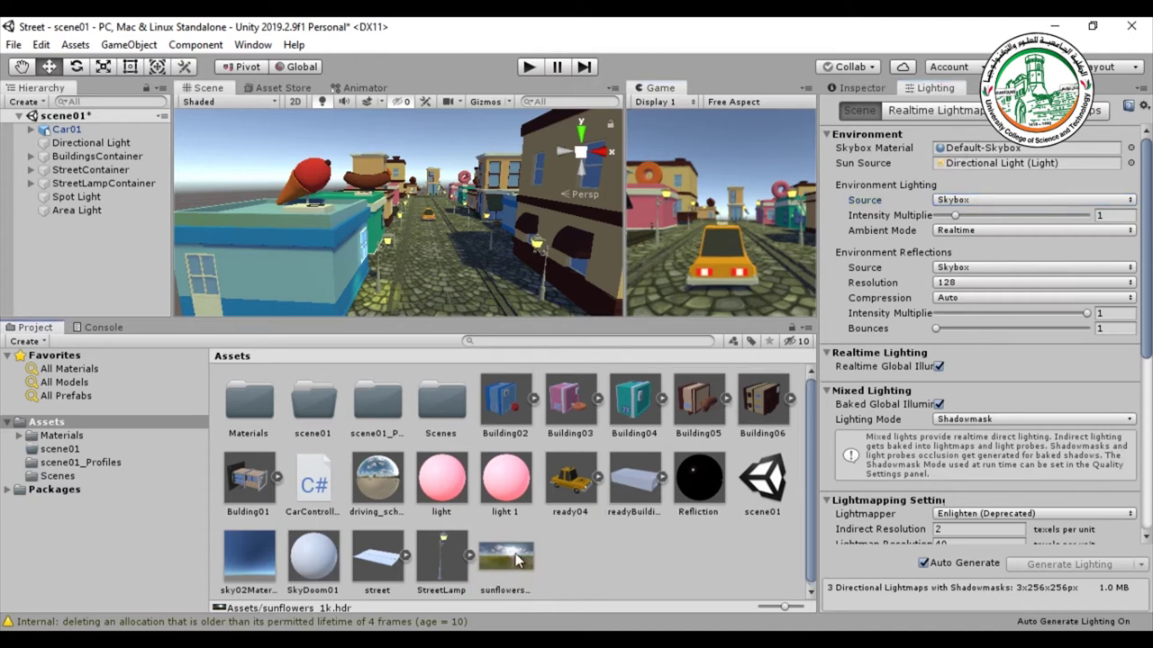
{"action": "left_click", "coordinate": [518, 560]}
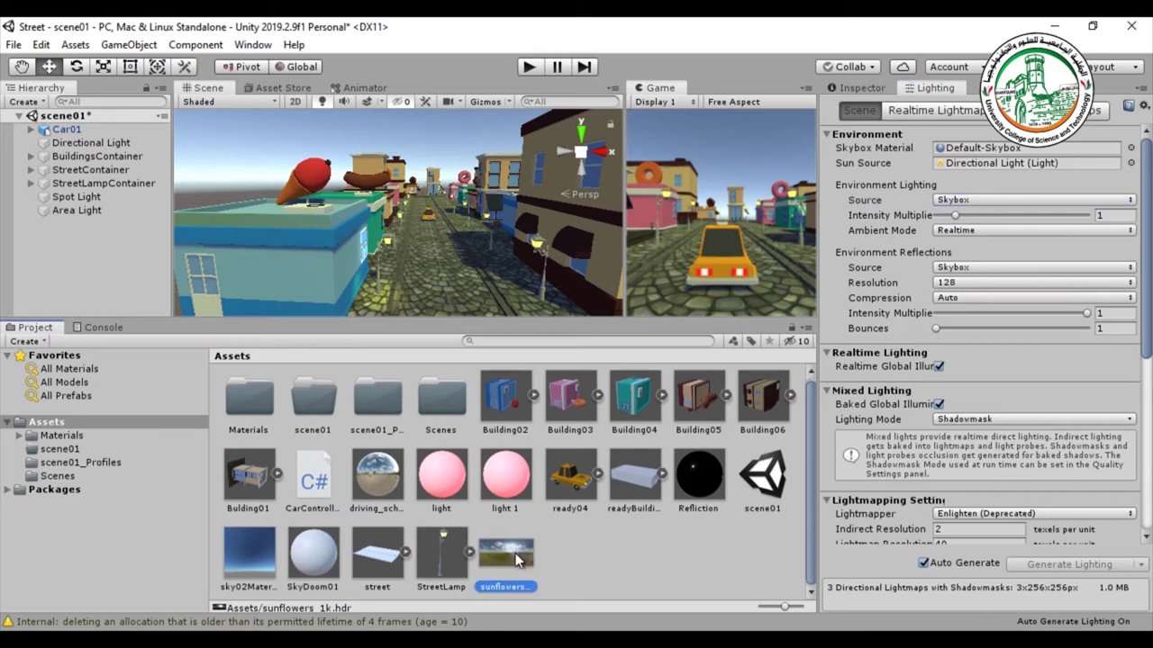
- Change sunflowers_1k's Texture Shape to Cube and apply the reimport
{"action": "left_click", "coordinate": [848, 88]}
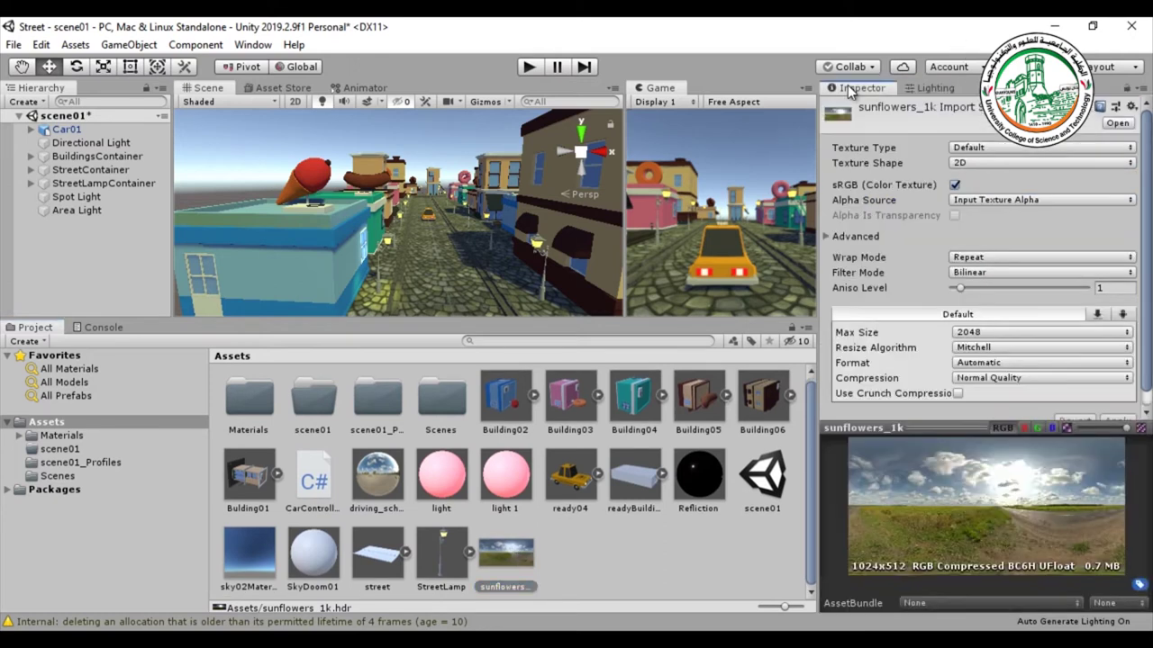
{"action": "left_click", "coordinate": [970, 164]}
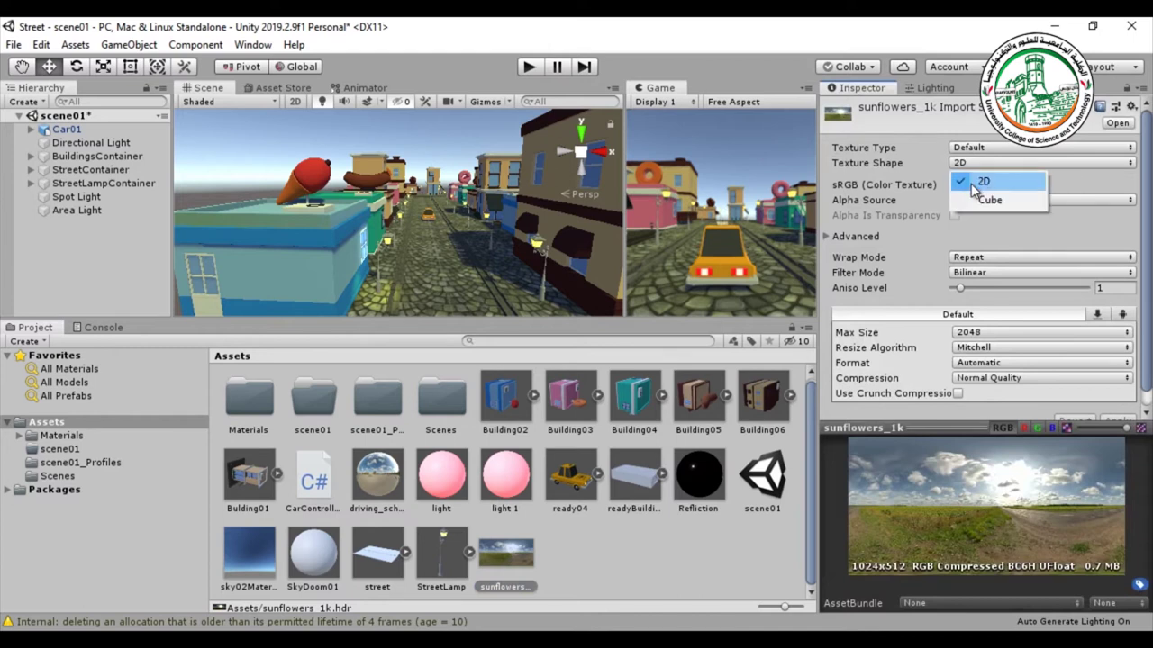
{"action": "left_click", "coordinate": [980, 202]}
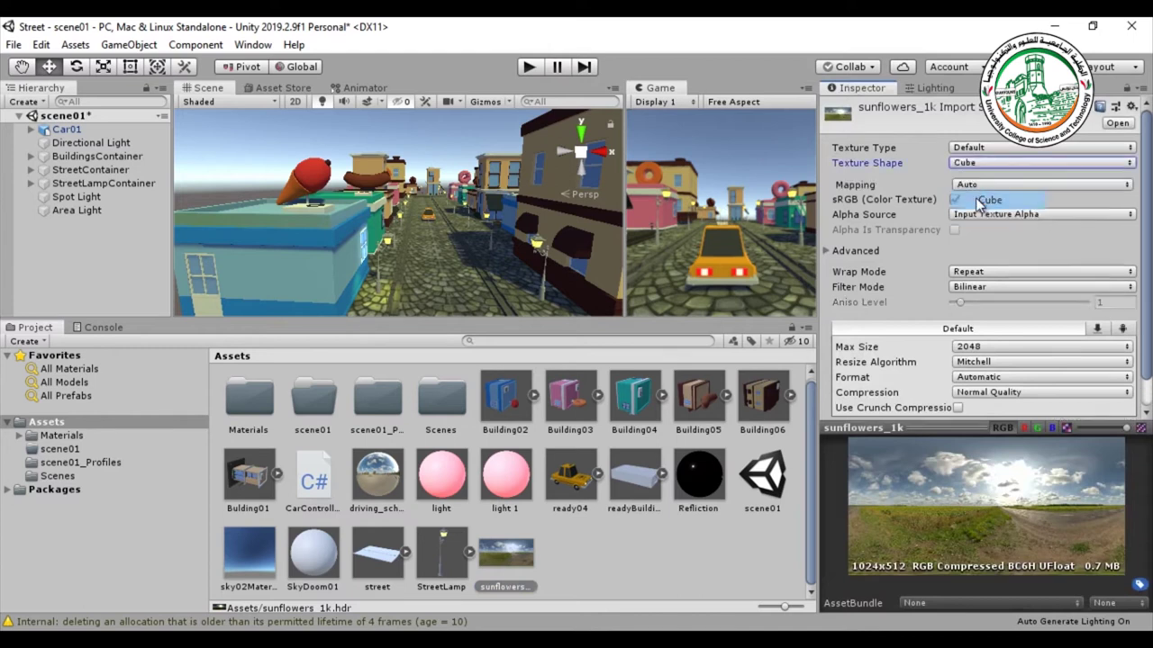
{"action": "scroll", "coordinate": [1086, 344], "scroll_direction": "down", "scroll_amount": 3}
{"action": "left_click", "coordinate": [1114, 405]}
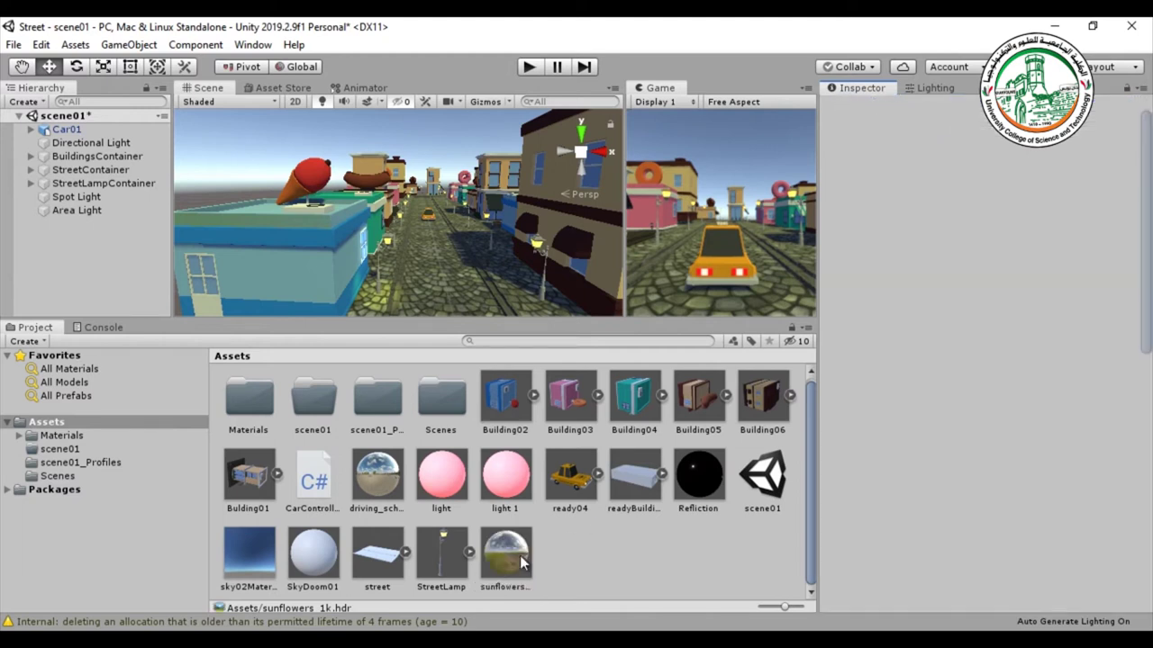
- Create a new material in the Assets folder named Sky01
{"action": "right_click", "coordinate": [572, 554]}
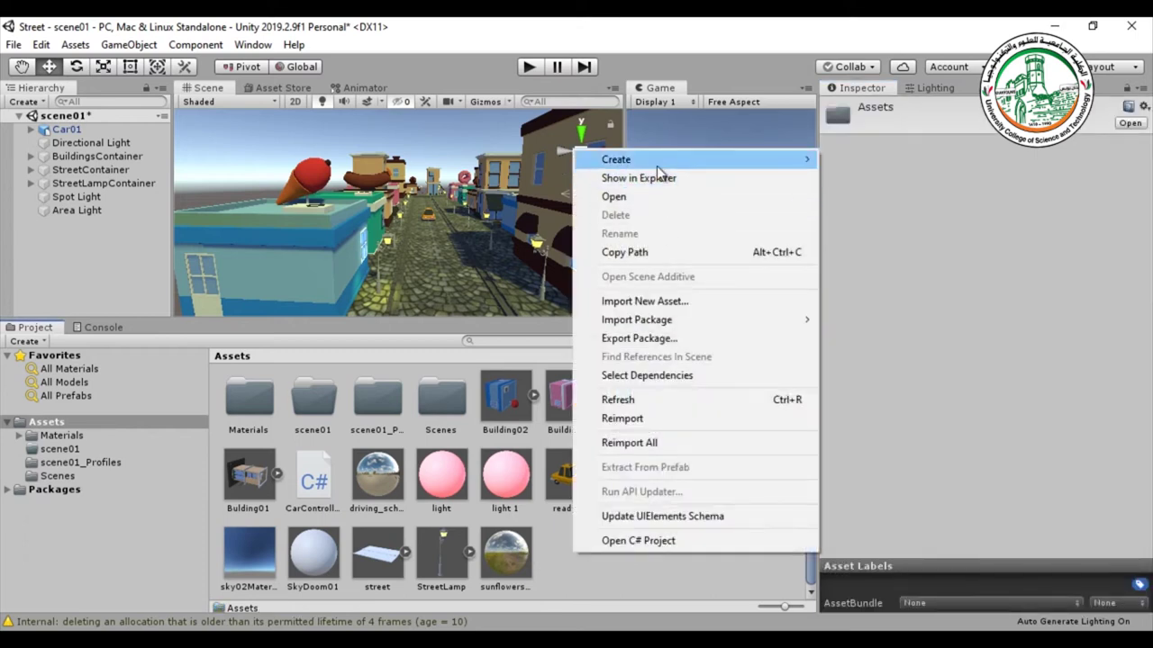
{"action": "mouse_move", "coordinate": [657, 165]}
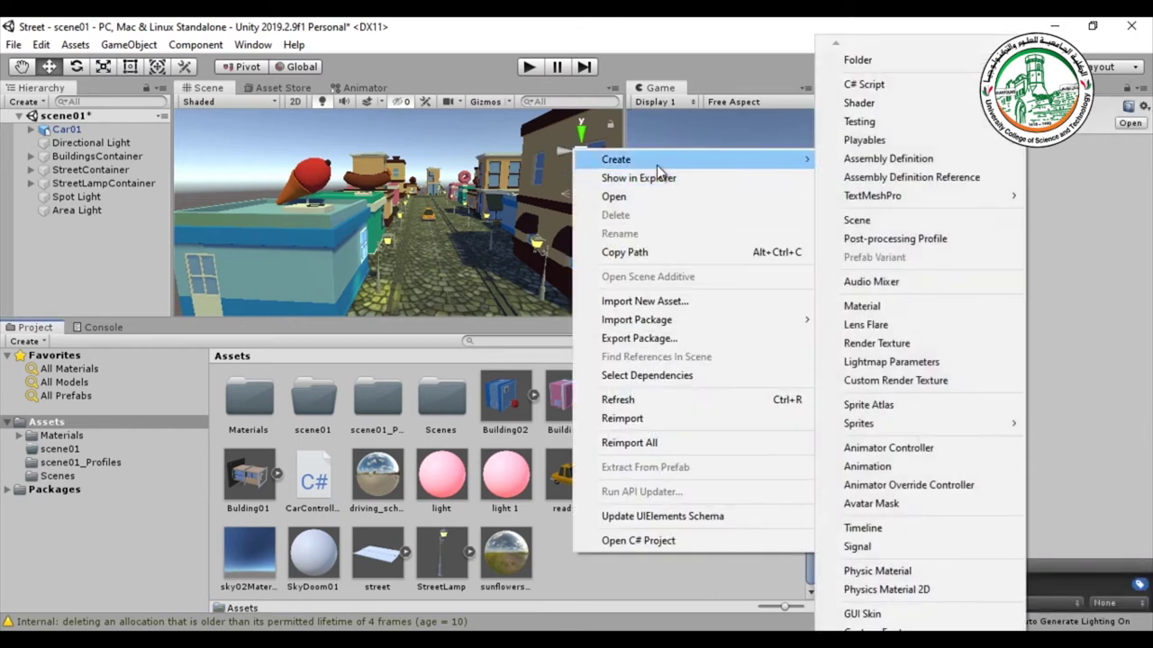
{"action": "left_click", "coordinate": [870, 307]}
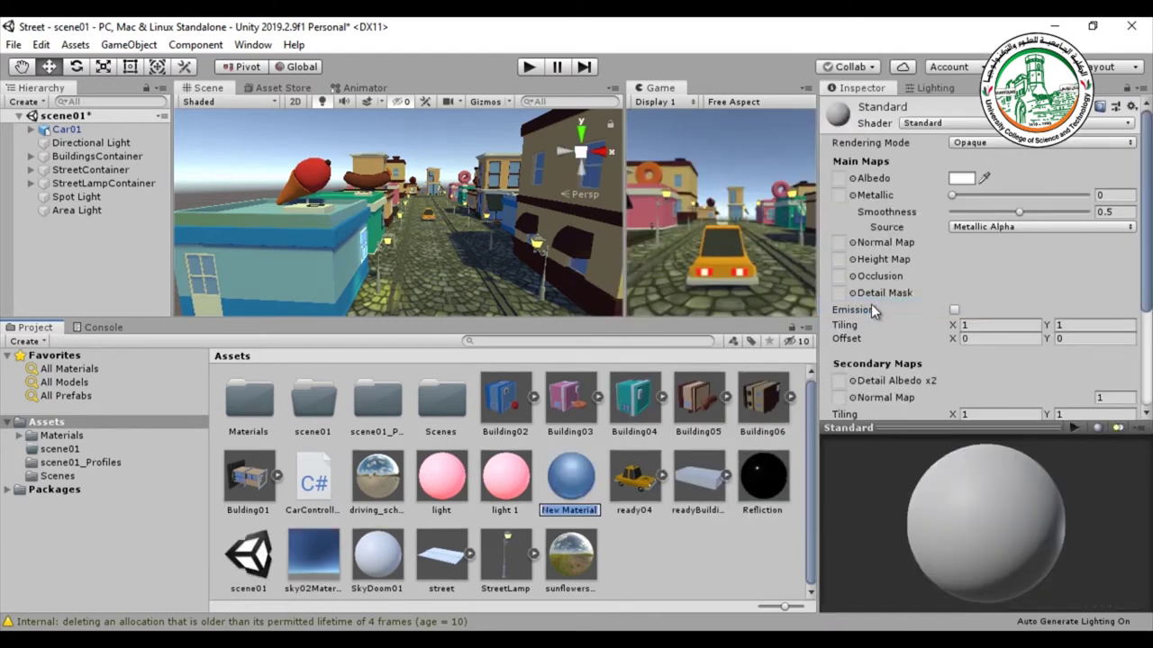
{"action": "type", "text": "Sky01"}
{"action": "key", "text": "Return"}
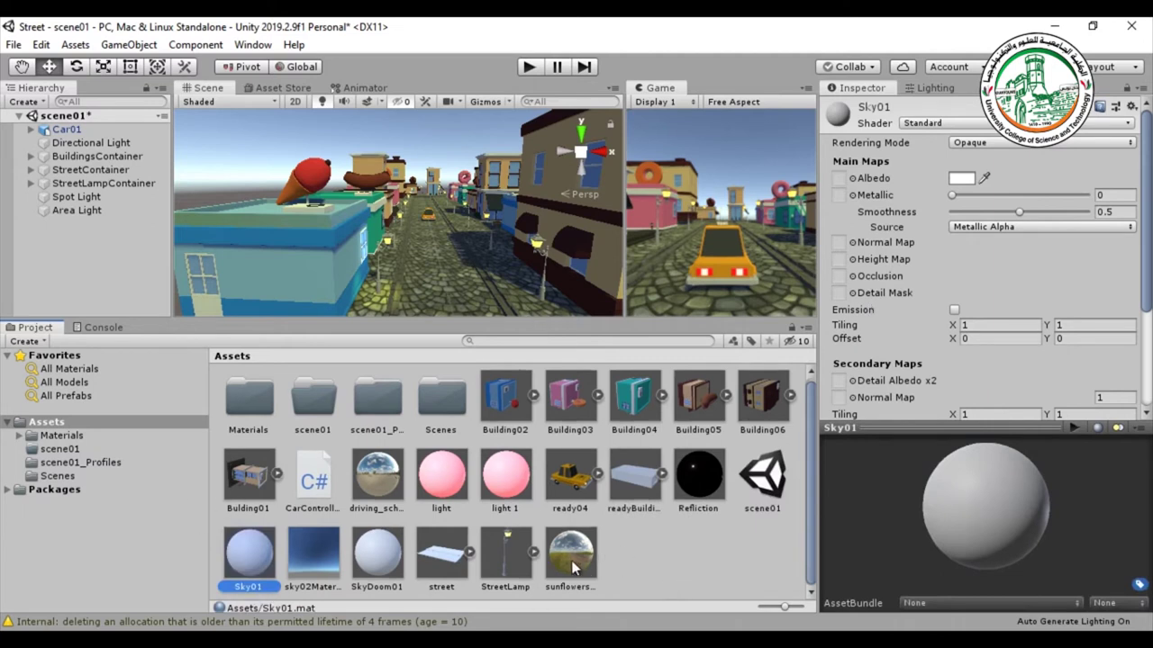
- Change Sky01's shader to Skybox > Cubemap
{"action": "left_click", "coordinate": [948, 123]}
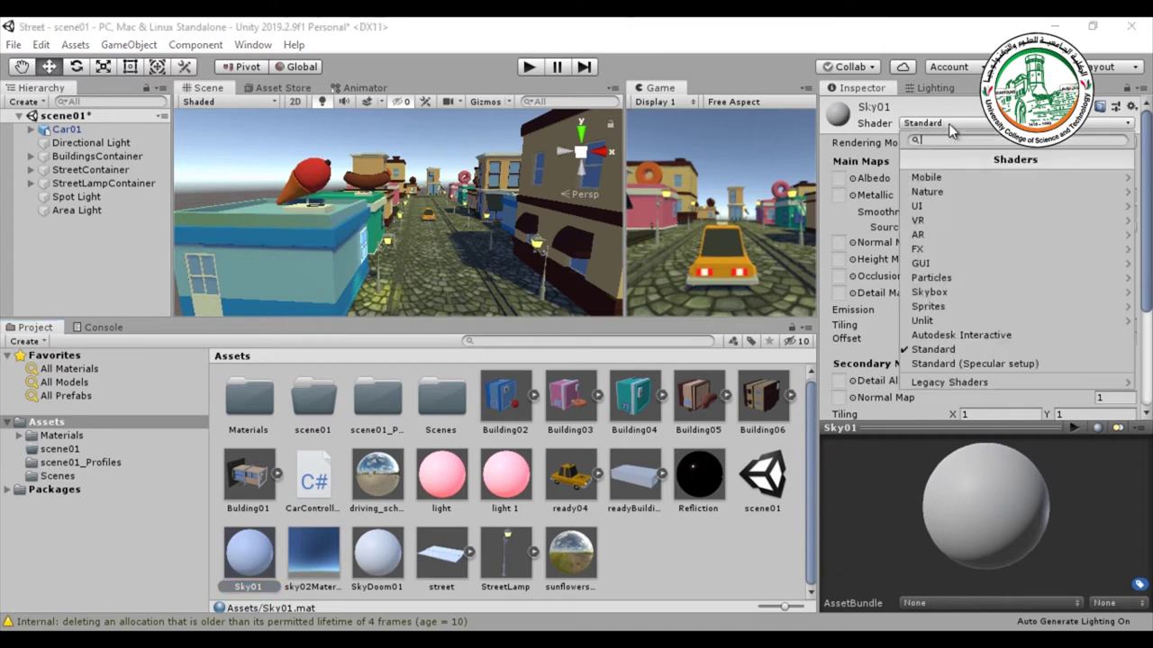
{"action": "left_click", "coordinate": [926, 294]}
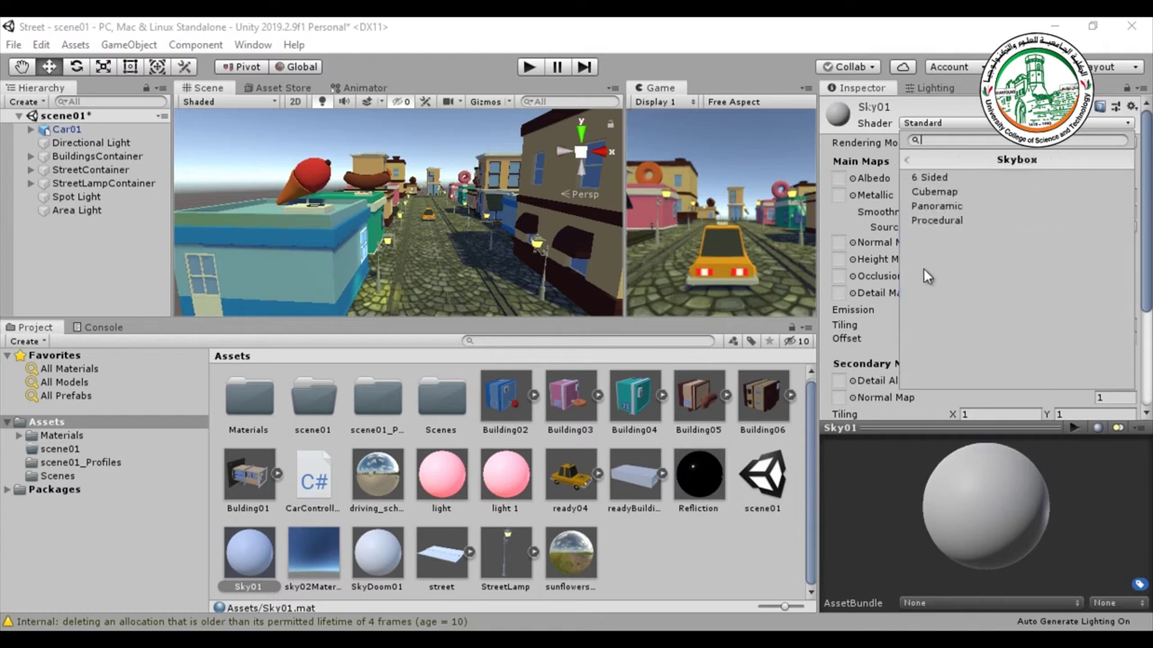
{"action": "left_click", "coordinate": [952, 194]}
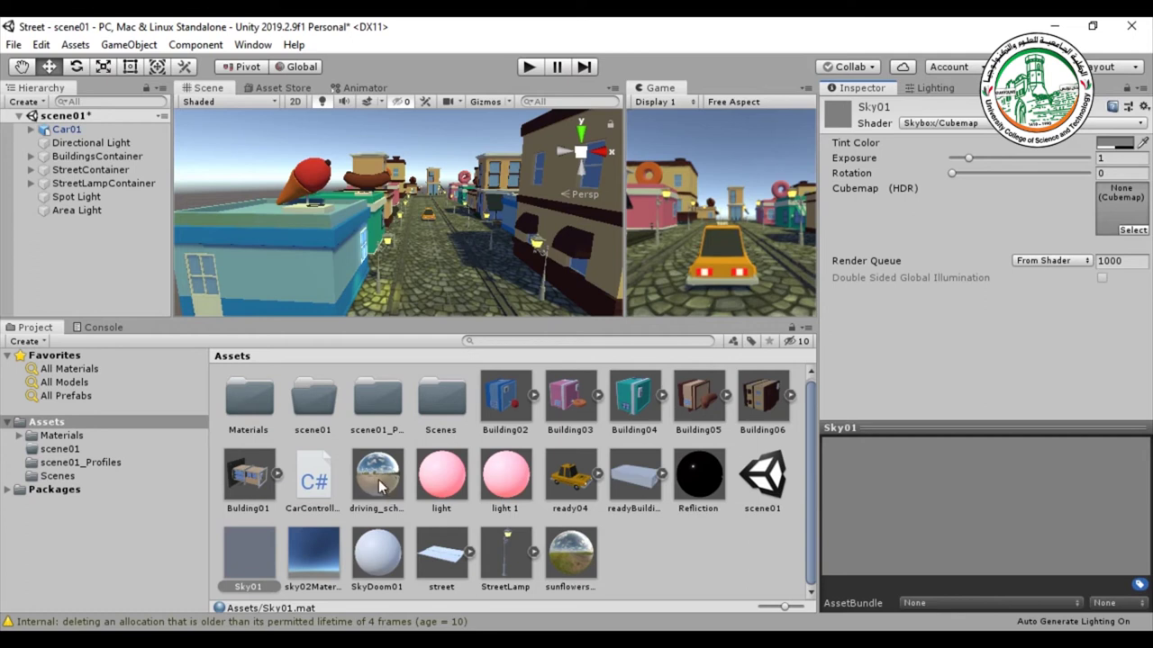
- Put the sunflowers_1k cubemap into Sky01's Cubemap slot, then drag Sky01 toward the Lighting skybox setting
{"action": "mouse_move", "coordinate": [379, 484]}
{"action": "left_mouse_down"}
{"action": "mouse_move", "coordinate": [1114, 201]}
{"action": "mouse_move", "coordinate": [1132, 221]}
{"action": "left_mouse_up"}
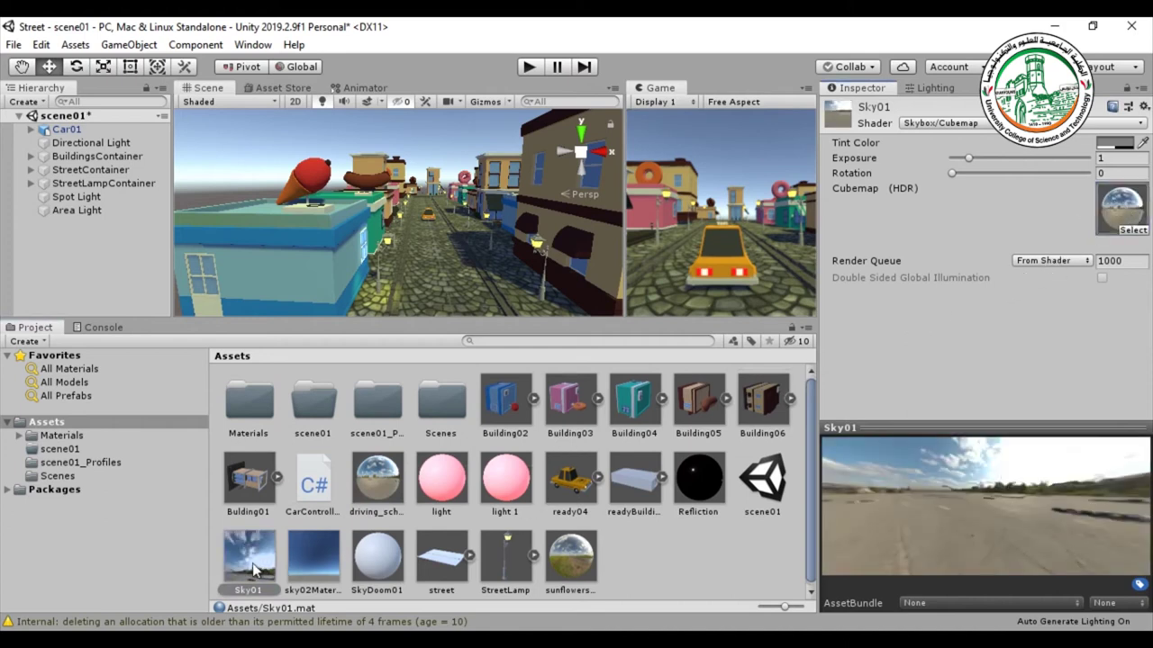
{"action": "left_click", "coordinate": [251, 564]}
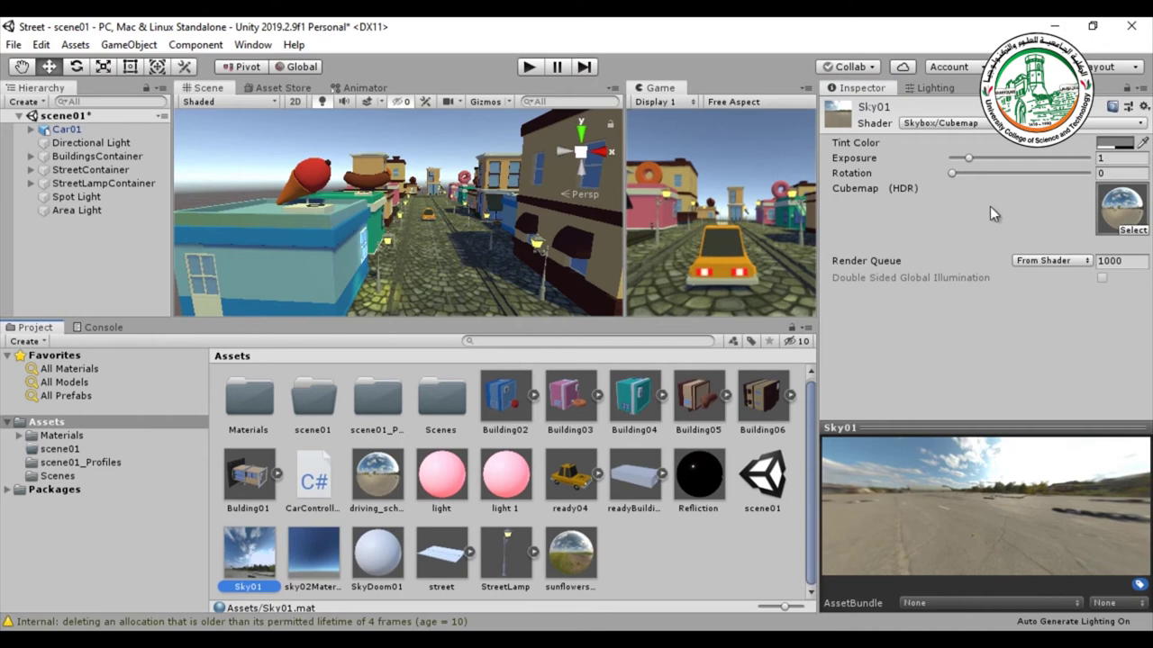
{"action": "left_click", "coordinate": [949, 88]}
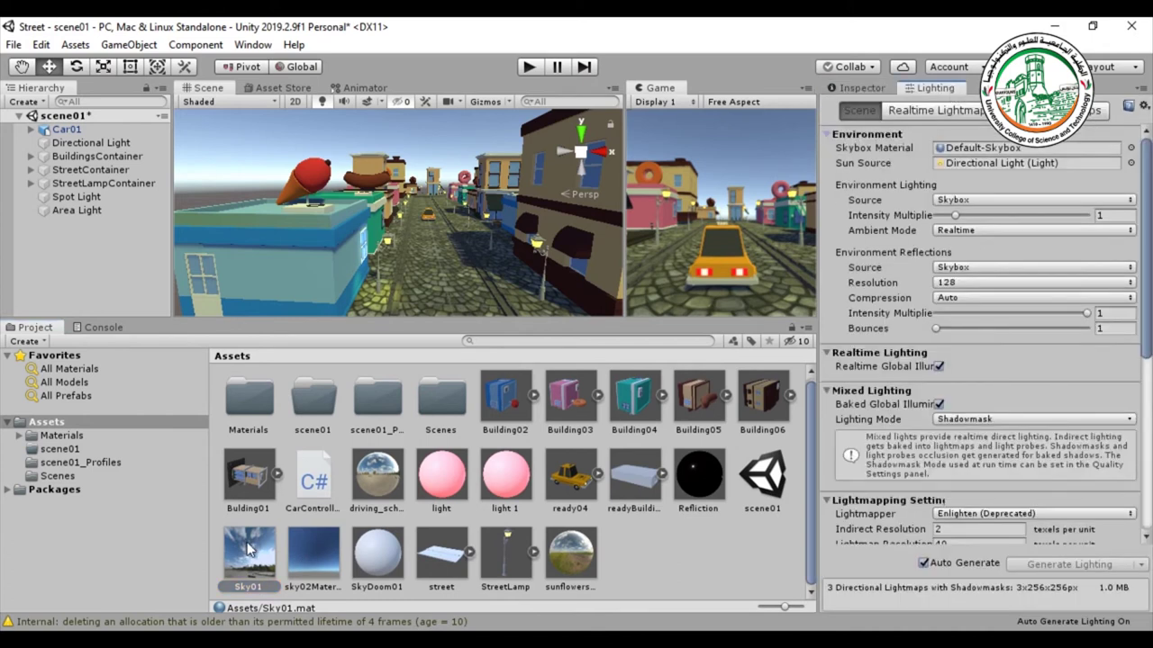
{"action": "left_click_drag", "start_coordinate": [249, 549], "coordinate": [964, 147]}
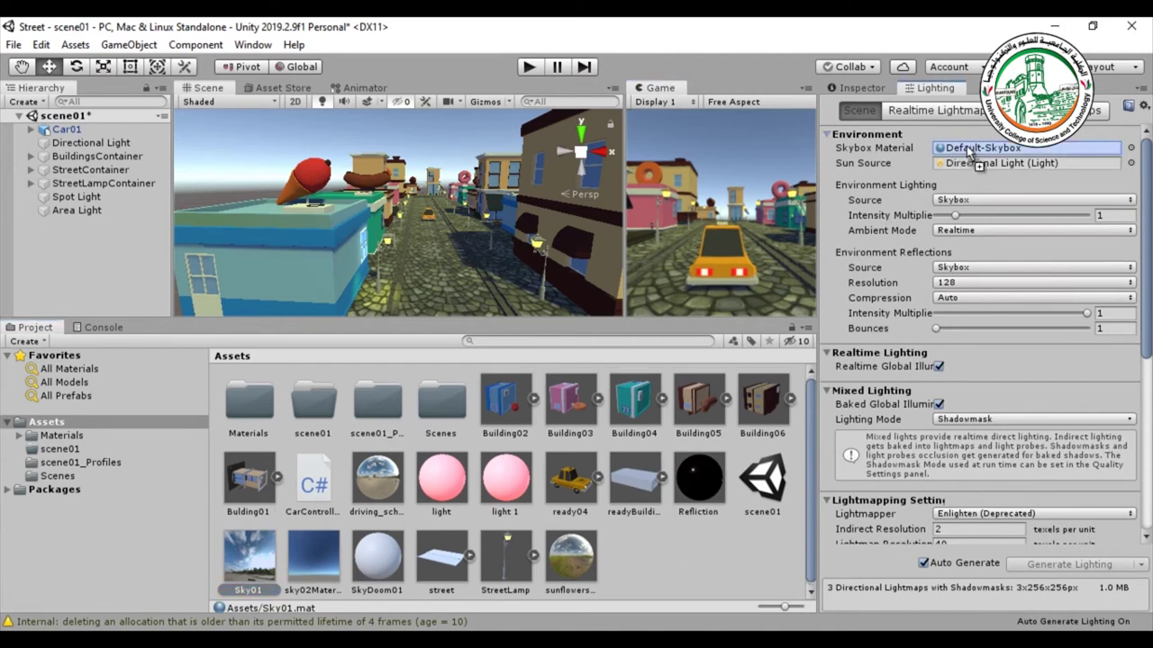
- Assign Sky01 as the Skybox Material in the Lighting window
{"action": "left_click_drag", "start_coordinate": [969, 152], "coordinate": [969, 152]}
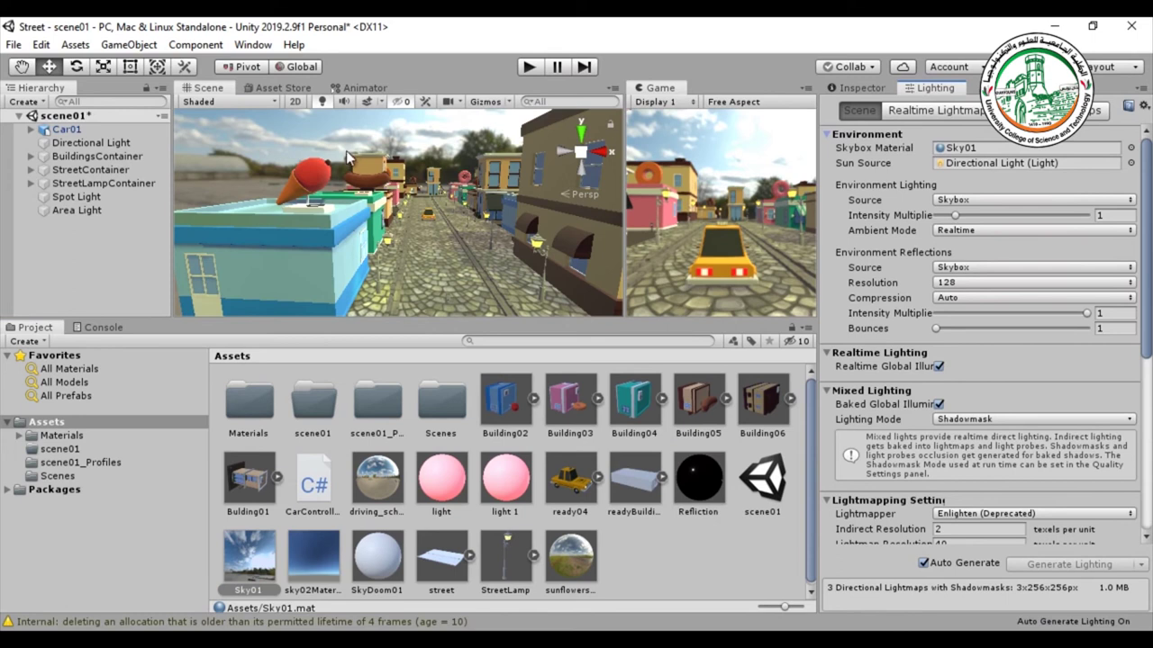
{"action": "scroll", "coordinate": [475, 152], "scroll_direction": "down", "scroll_amount": 3}
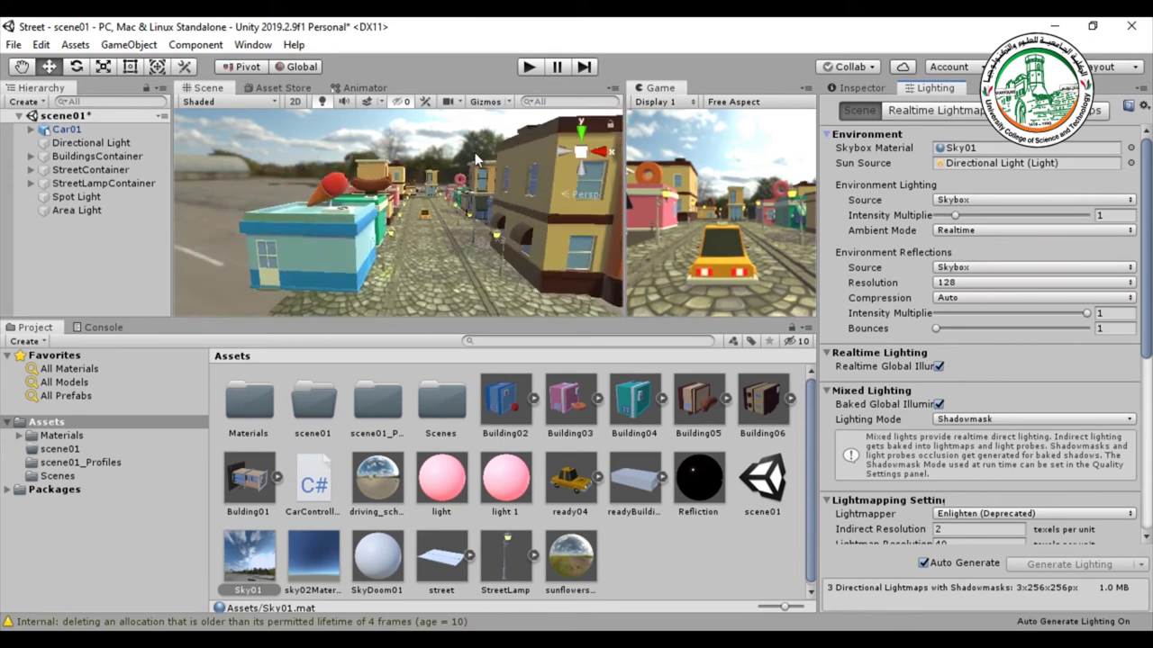
{"action": "scroll", "coordinate": [475, 152], "scroll_direction": "up", "scroll_amount": 5}
{"action": "scroll", "coordinate": [453, 187], "scroll_direction": "down", "scroll_amount": 3}
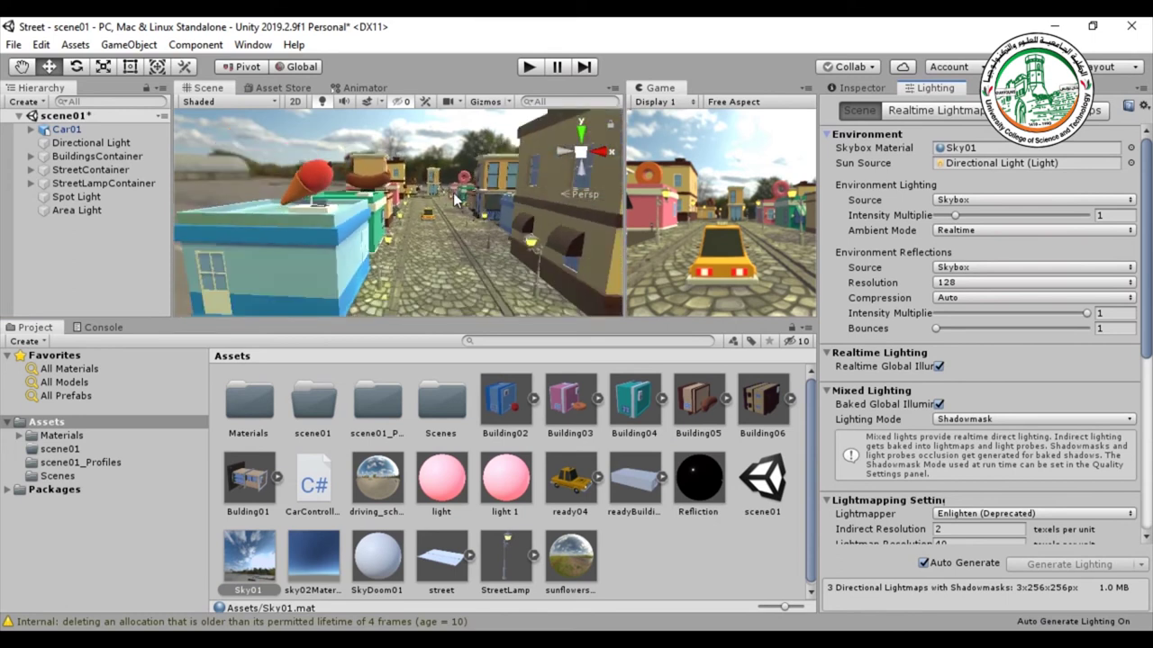
{"action": "scroll", "coordinate": [458, 196], "scroll_direction": "down", "scroll_amount": 3}
- Orbit and zoom the Scene view to see the street buildings against the cloudy sky
{"action": "mouse_move", "coordinate": [458, 200]}
{"action": "left_mouse_down", "text": "alt"}
{"action": "mouse_move", "coordinate": [600, 79]}
{"action": "mouse_move", "coordinate": [423, 239]}
{"action": "left_mouse_up", "text": "alt"}
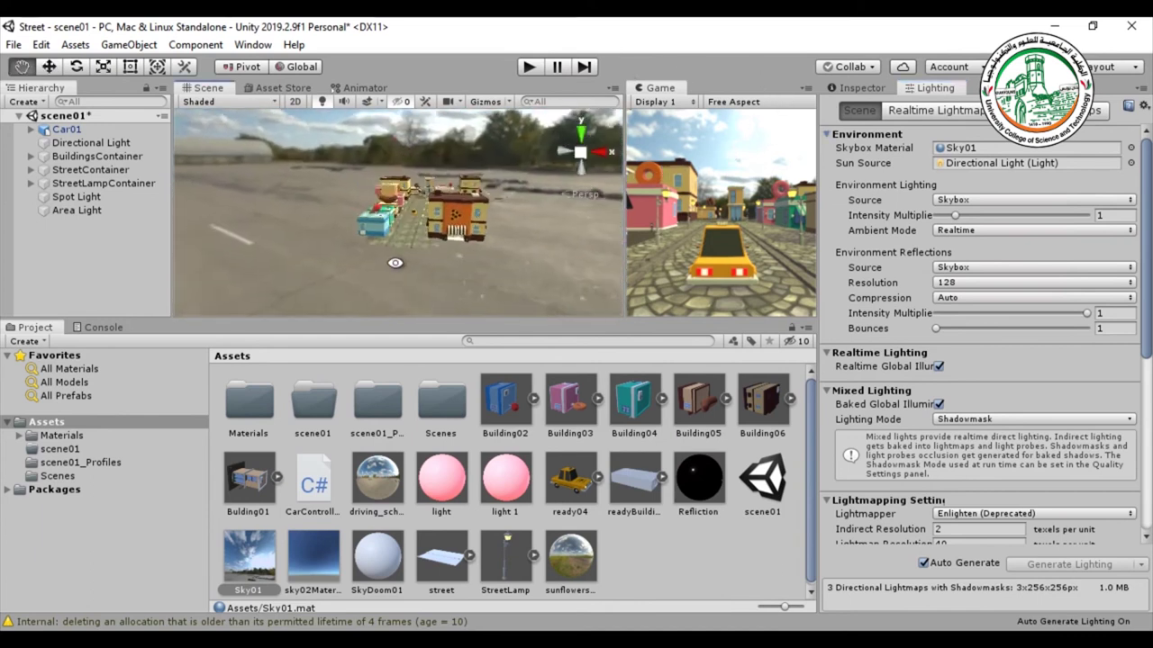
{"action": "scroll", "coordinate": [417, 243], "scroll_direction": "up", "scroll_amount": 5}
{"action": "scroll", "coordinate": [415, 248], "scroll_direction": "up", "scroll_amount": 3}
{"action": "scroll", "coordinate": [414, 247], "scroll_direction": "up", "scroll_amount": 3}
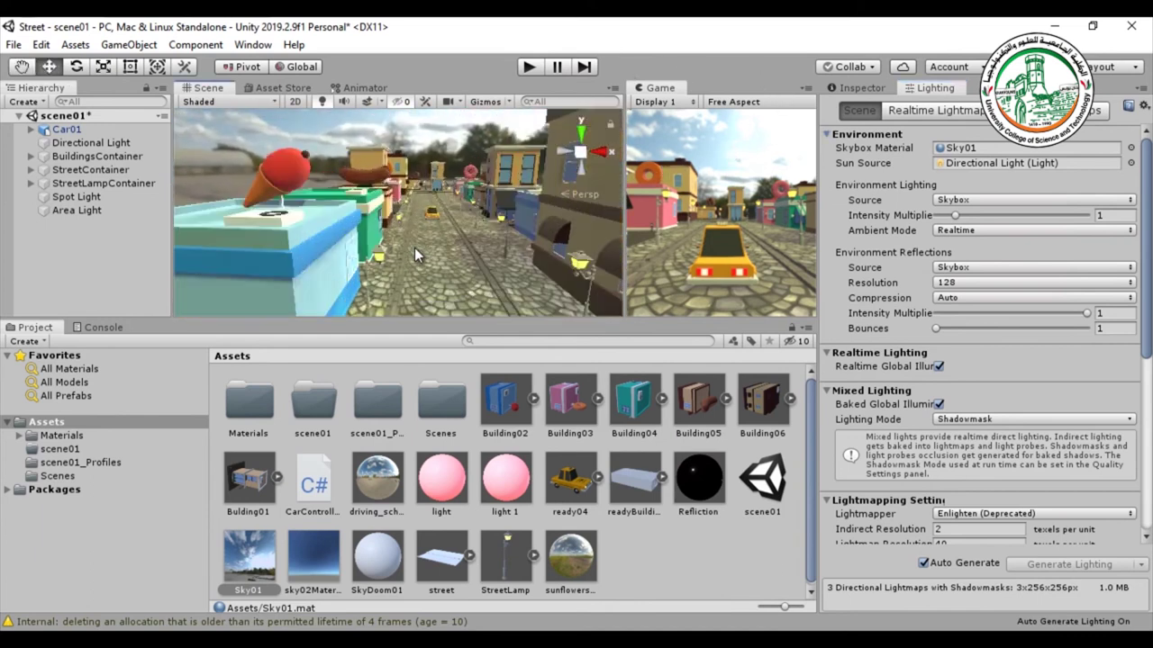
{"action": "scroll", "coordinate": [414, 248], "scroll_direction": "up", "scroll_amount": 2}
{"action": "scroll", "coordinate": [416, 214], "scroll_direction": "up", "scroll_amount": 2}
{"action": "scroll", "coordinate": [417, 214], "scroll_direction": "down", "scroll_amount": 5}
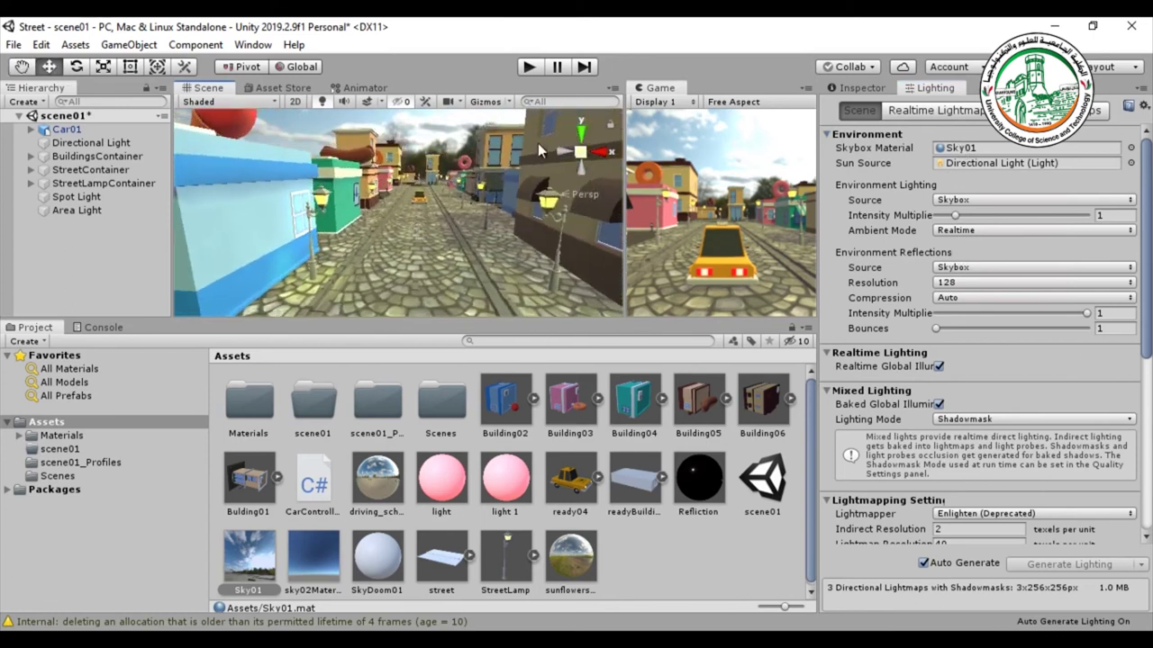
{"action": "left_click_drag", "start_coordinate": [538, 143], "coordinate": [423, 135], "text": "alt"}
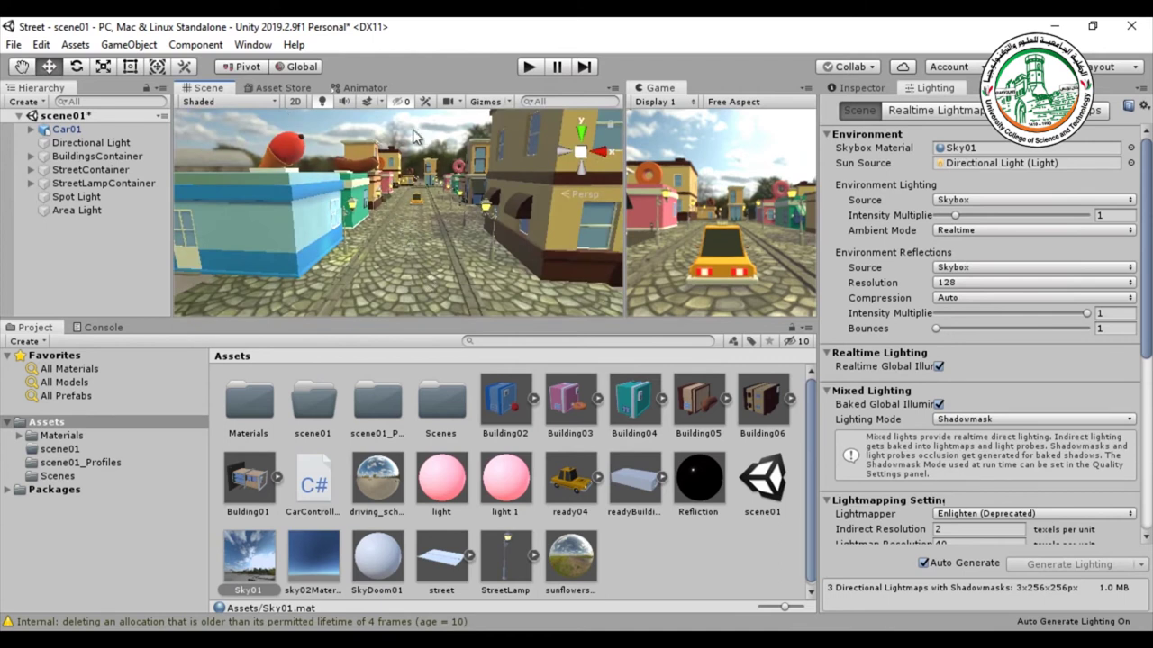
{"action": "scroll", "coordinate": [442, 264], "scroll_direction": "up", "scroll_amount": 5}
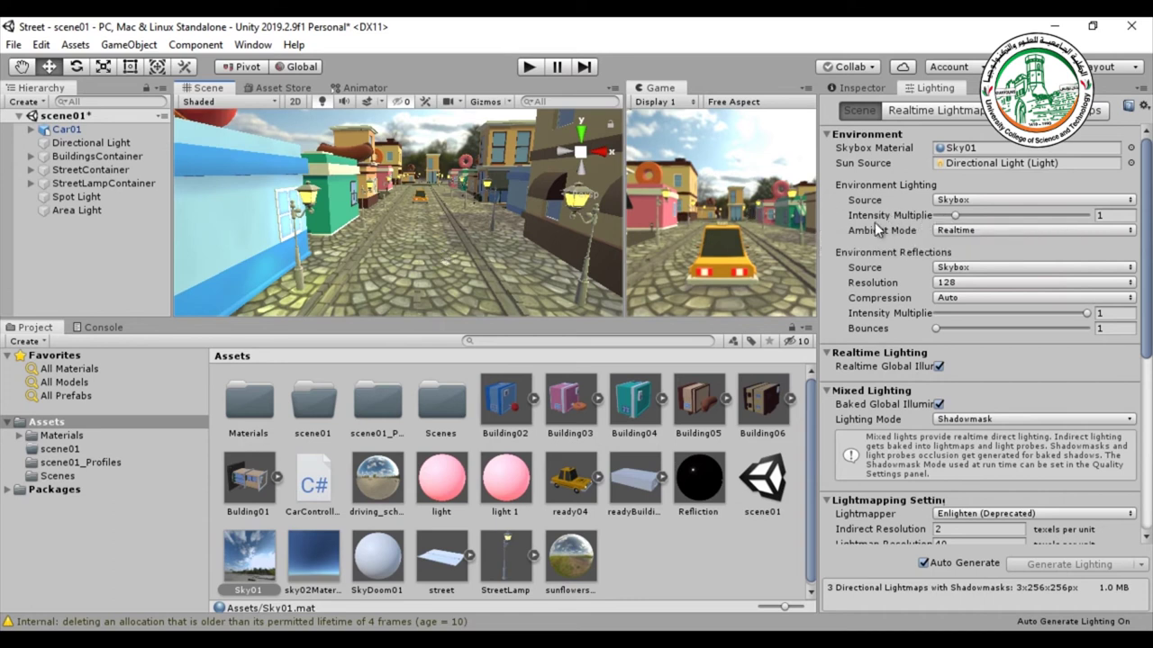
- Lower the Environment Lighting Intensity Multiplier from 0.91 to 0.74
{"action": "mouse_move", "coordinate": [956, 216]}
{"action": "left_mouse_down"}
{"action": "mouse_move", "coordinate": [937, 216]}
{"action": "mouse_move", "coordinate": [965, 219]}
{"action": "mouse_move", "coordinate": [950, 216]}
{"action": "left_mouse_up"}
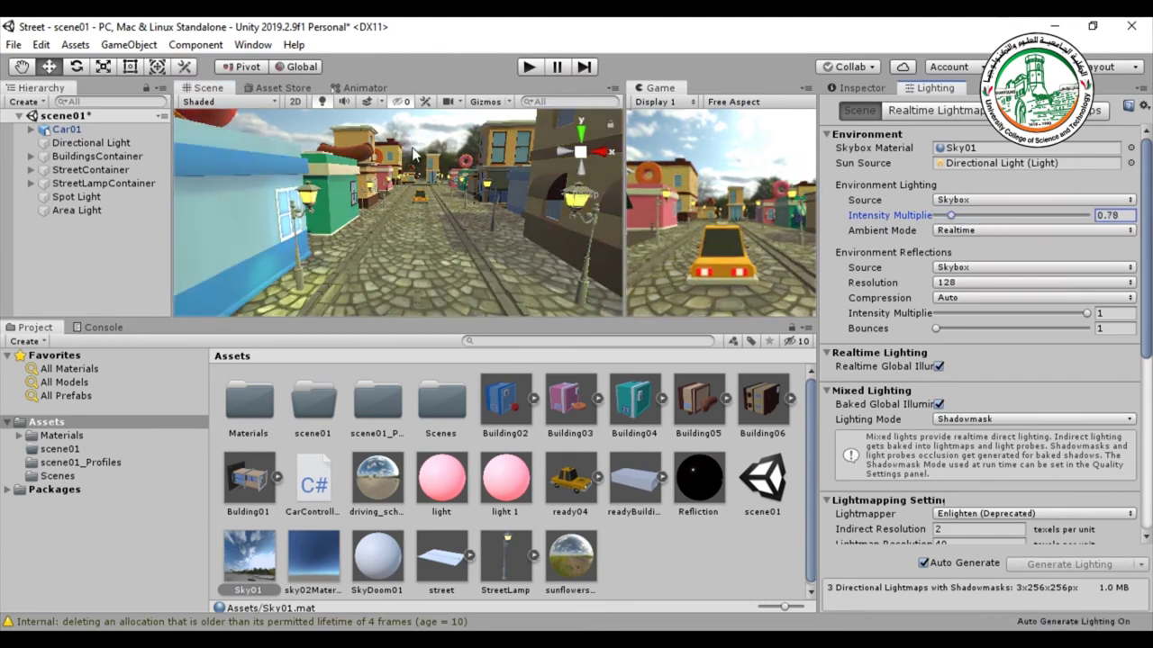
{"action": "right_click_drag", "start_coordinate": [427, 149], "coordinate": [432, 189]}
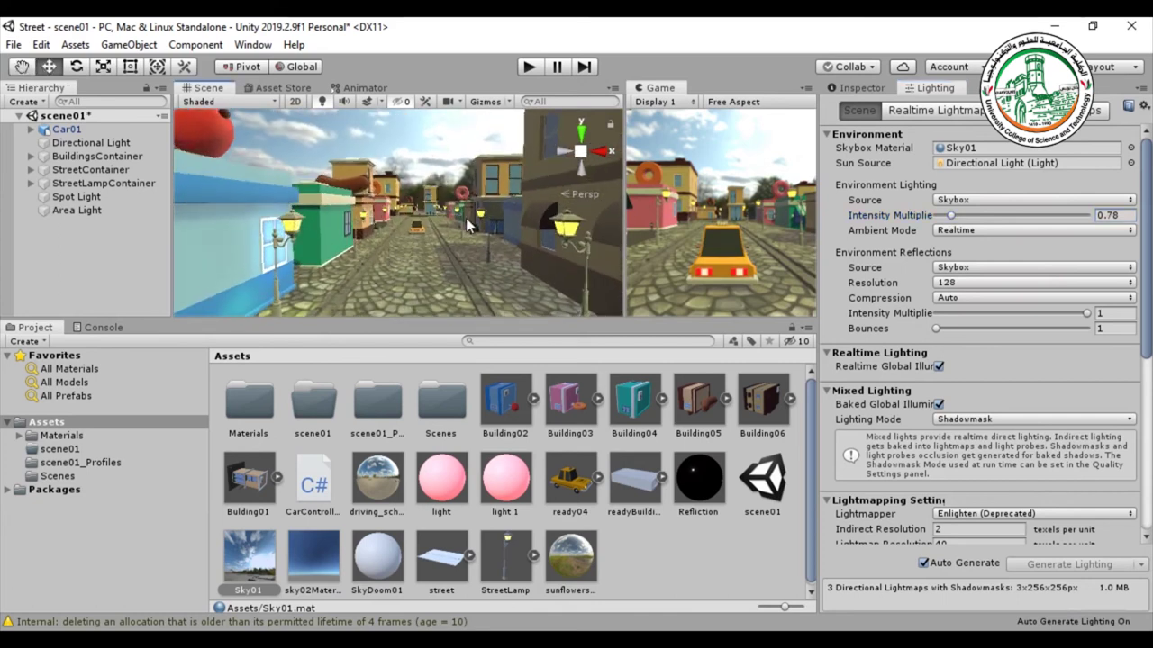
{"action": "mouse_move", "coordinate": [951, 216]}
{"action": "left_mouse_down"}
{"action": "mouse_move", "coordinate": [969, 216]}
{"action": "mouse_move", "coordinate": [955, 221]}
{"action": "left_mouse_up"}
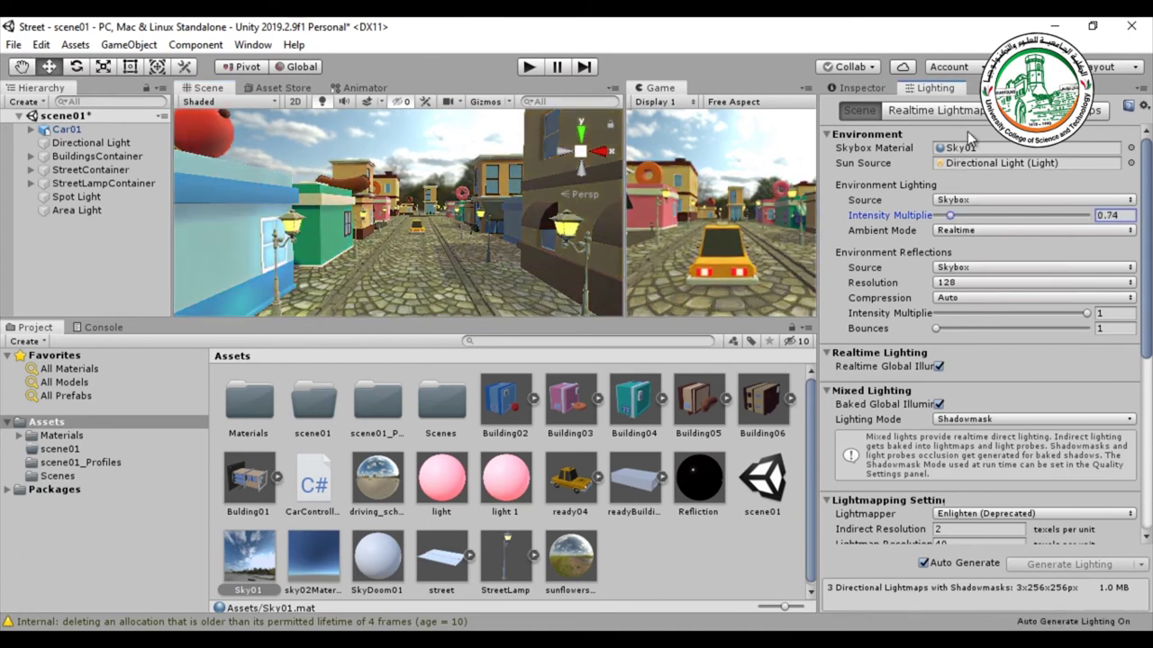
- Select the Sky01 material and set its Exposure to 0.79 and Rotation to 196
{"action": "left_click", "coordinate": [958, 153]}
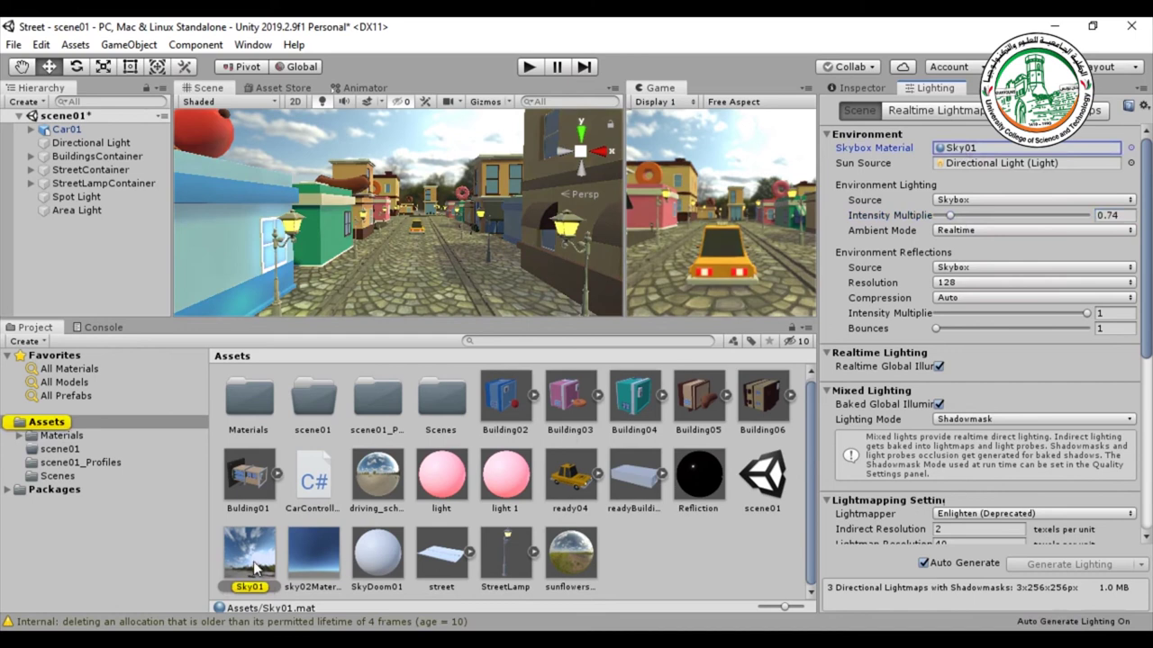
{"action": "left_click", "coordinate": [255, 567]}
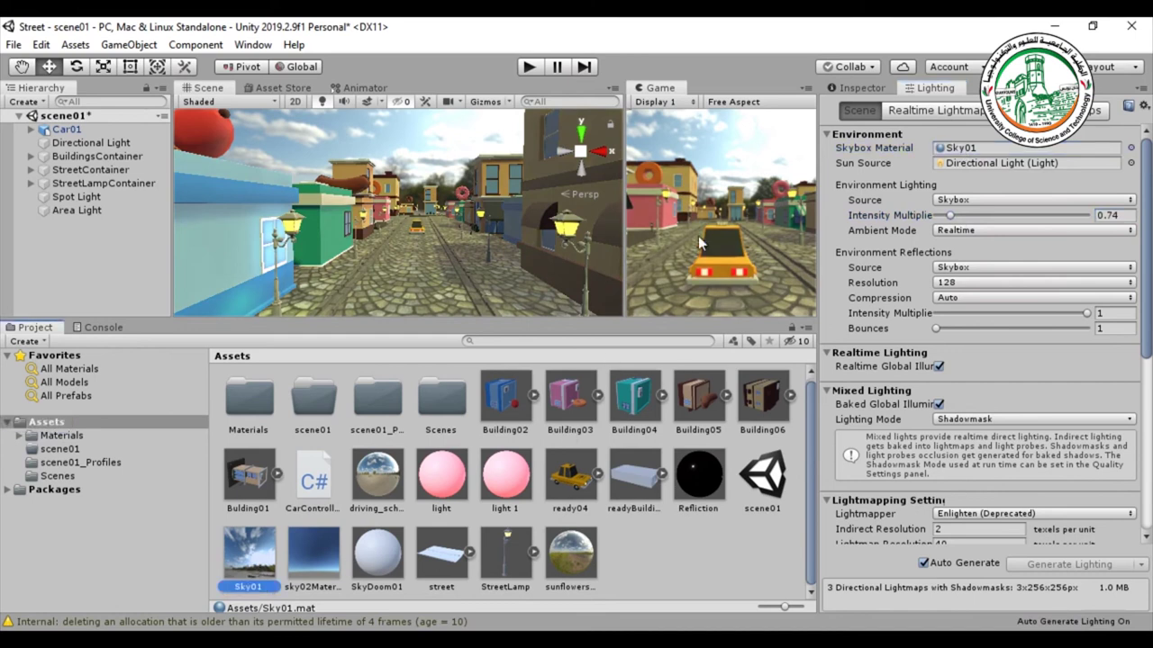
{"action": "left_click", "coordinate": [849, 87]}
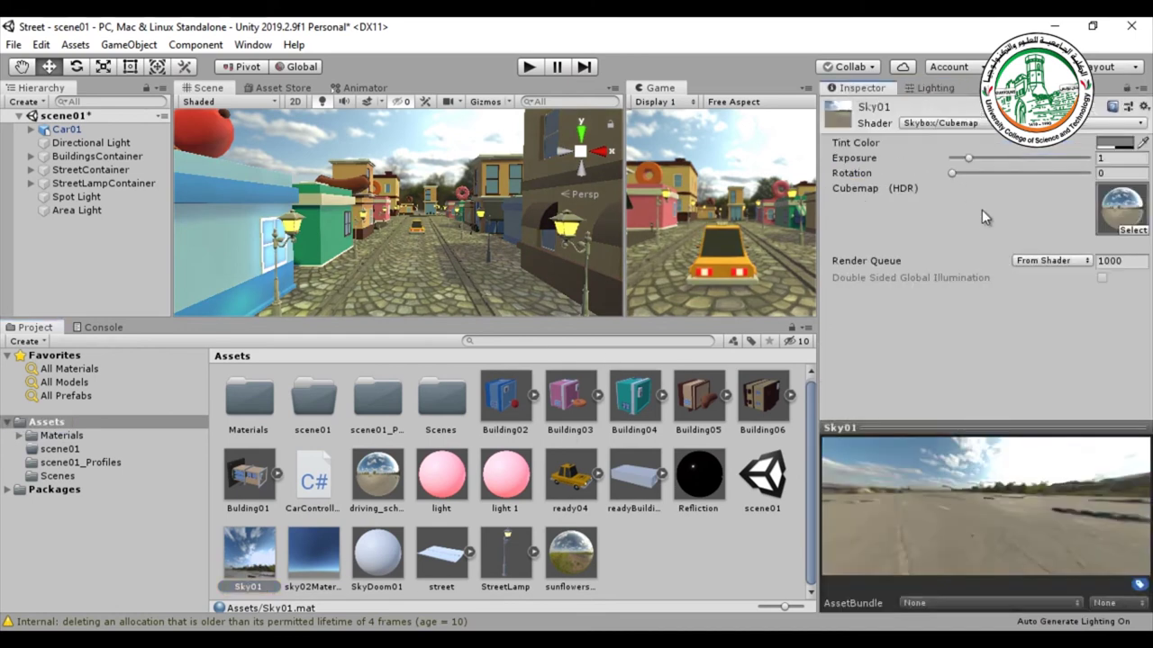
{"action": "mouse_move", "coordinate": [971, 157]}
{"action": "left_mouse_down"}
{"action": "mouse_move", "coordinate": [980, 161]}
{"action": "mouse_move", "coordinate": [959, 161]}
{"action": "left_mouse_up"}
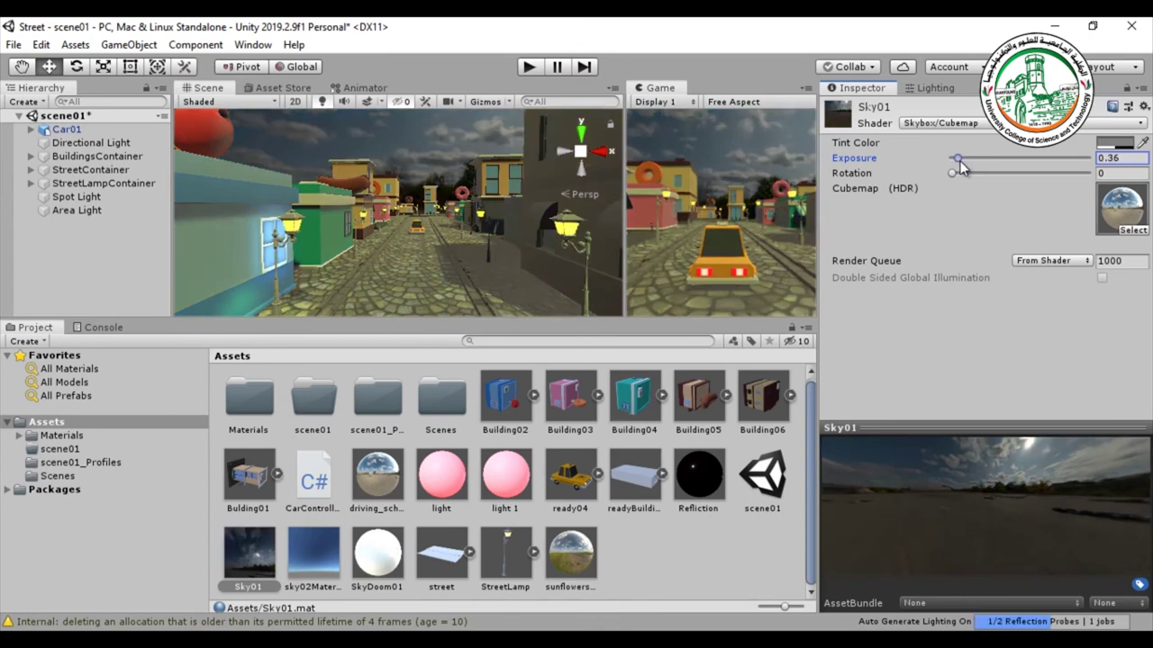
{"action": "left_click_drag", "start_coordinate": [960, 167], "coordinate": [931, 167]}
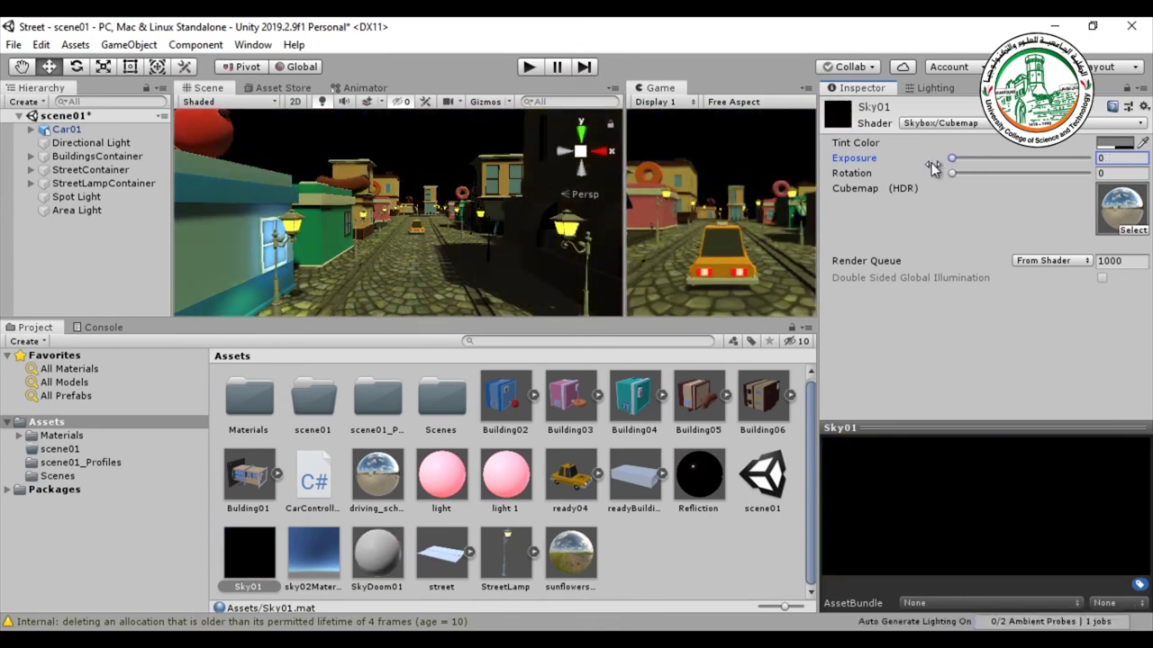
{"action": "left_click_drag", "start_coordinate": [952, 159], "coordinate": [967, 158]}
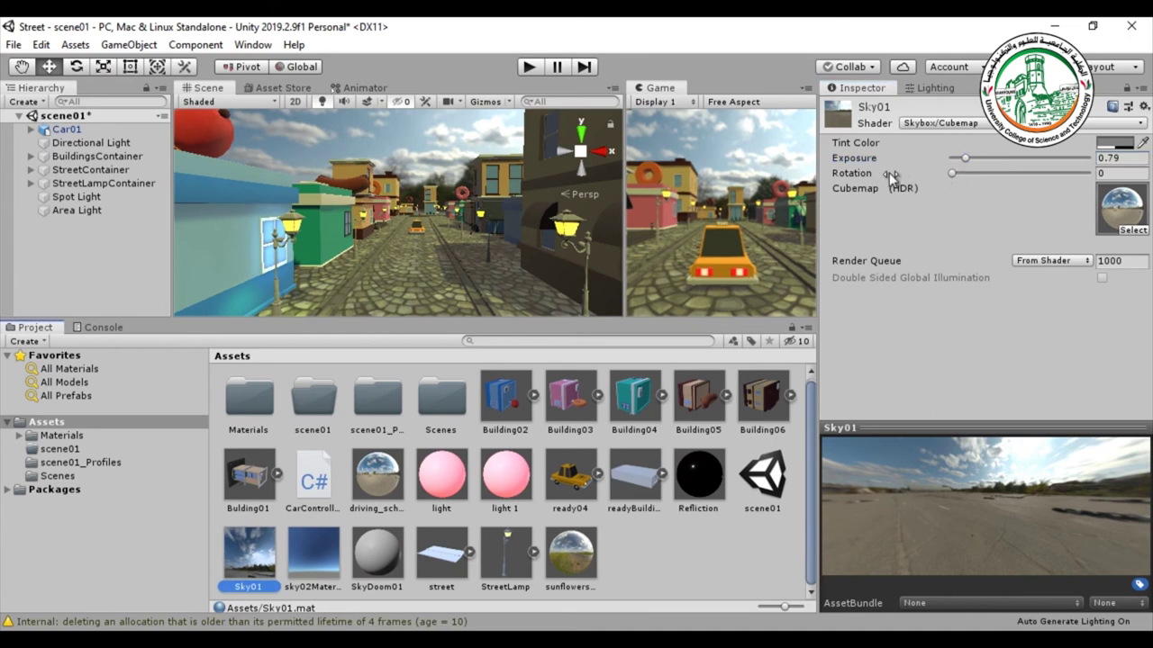
{"action": "left_click_drag", "start_coordinate": [951, 173], "coordinate": [1025, 175]}
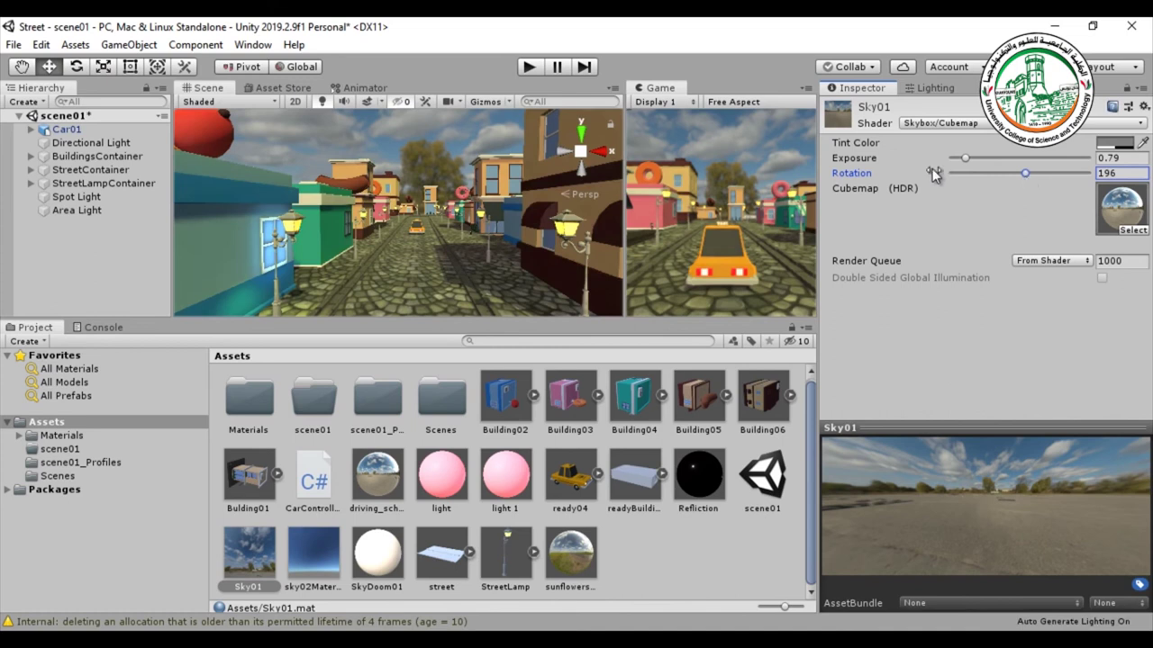
{"action": "left_click", "coordinate": [259, 554]}
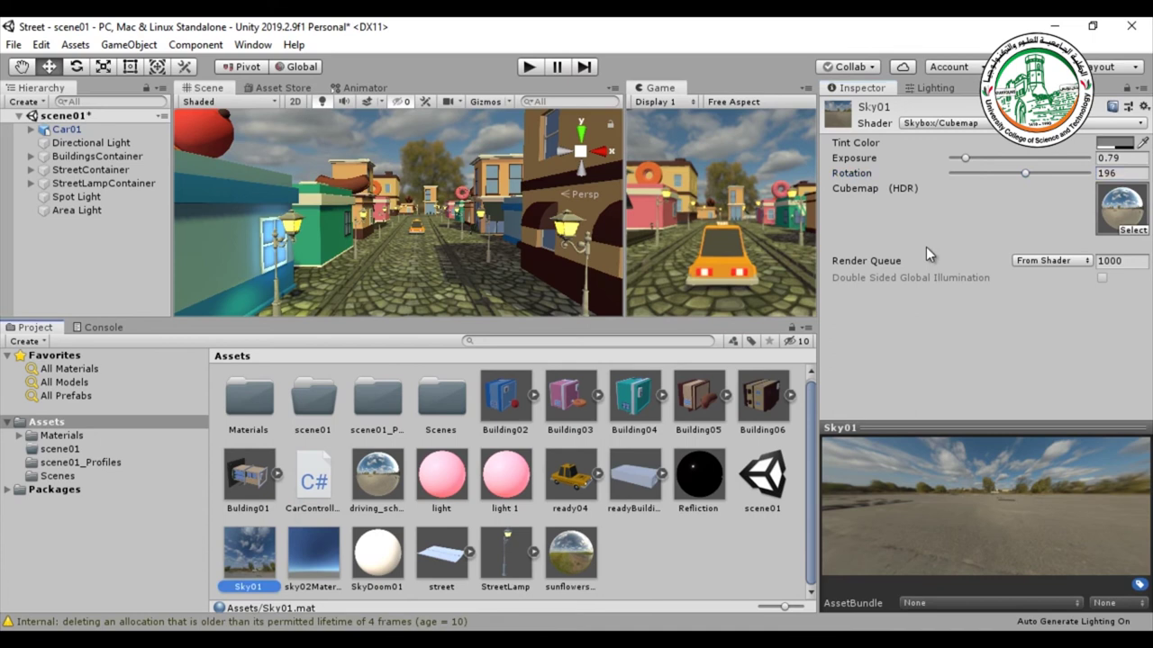
- Change the Sky01 material's shader from Skybox/Cubemap to Skybox/Procedural
{"action": "left_click", "coordinate": [933, 88]}
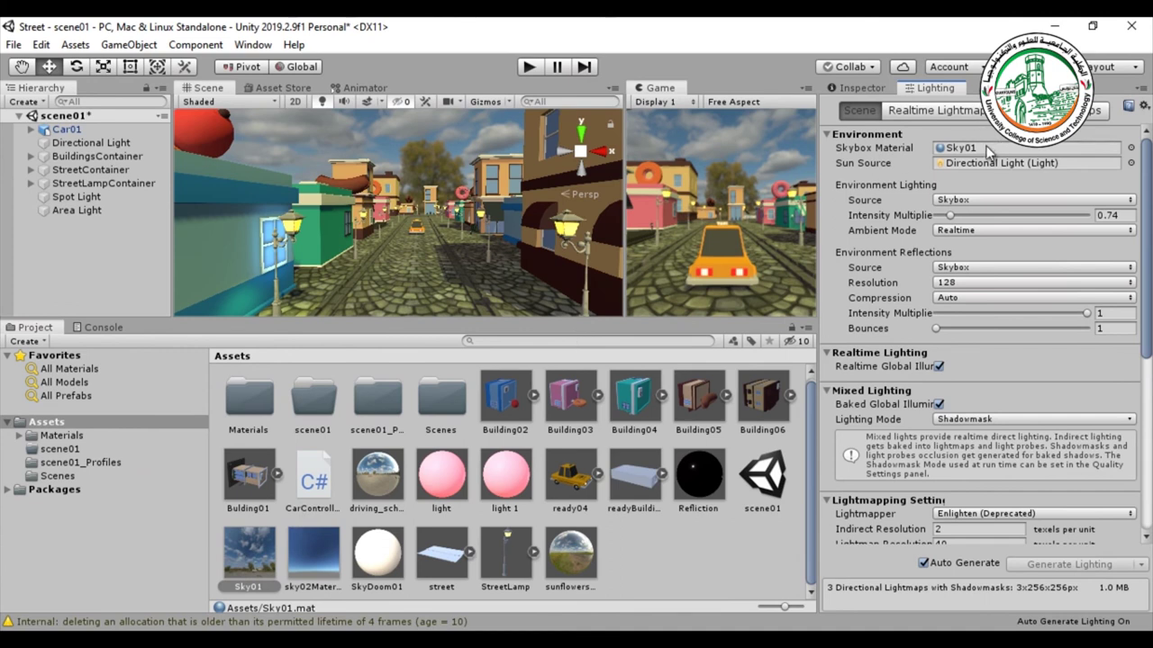
{"action": "left_click", "coordinate": [254, 553]}
{"action": "left_click", "coordinate": [864, 88]}
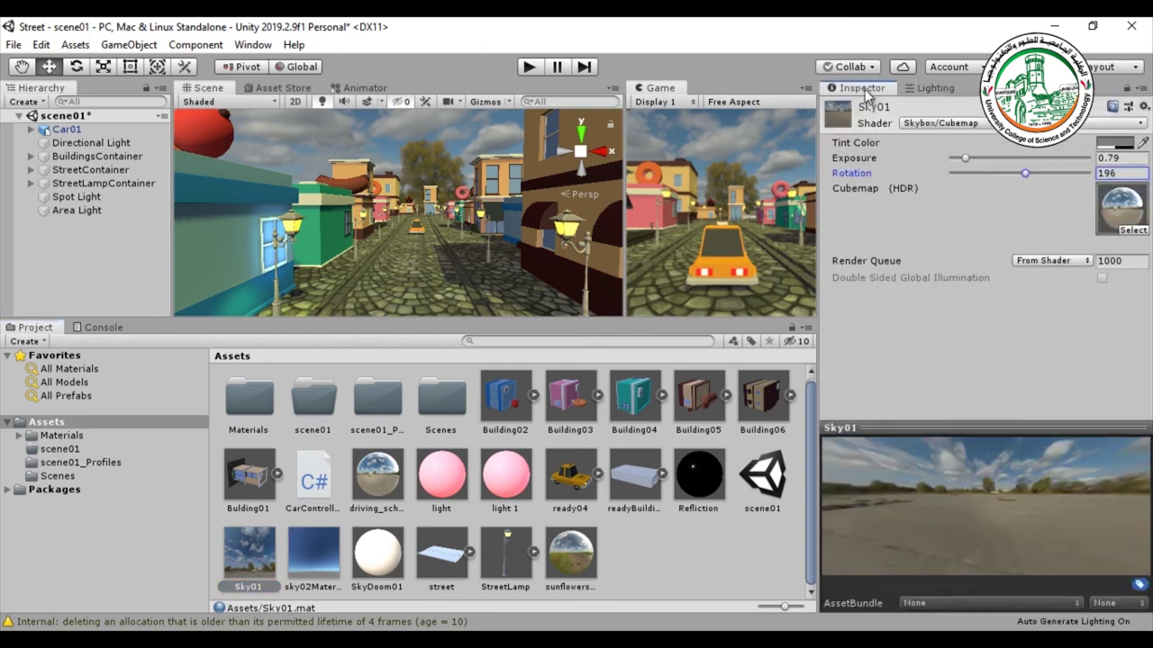
{"action": "left_click", "coordinate": [968, 122]}
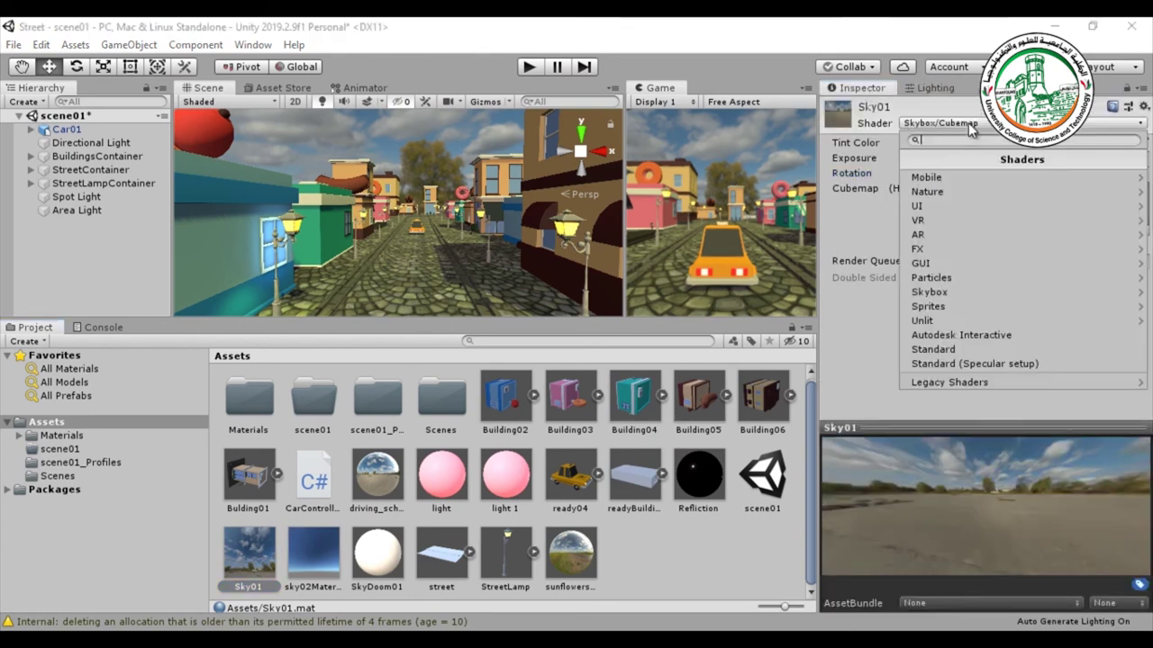
{"action": "left_click", "coordinate": [953, 294]}
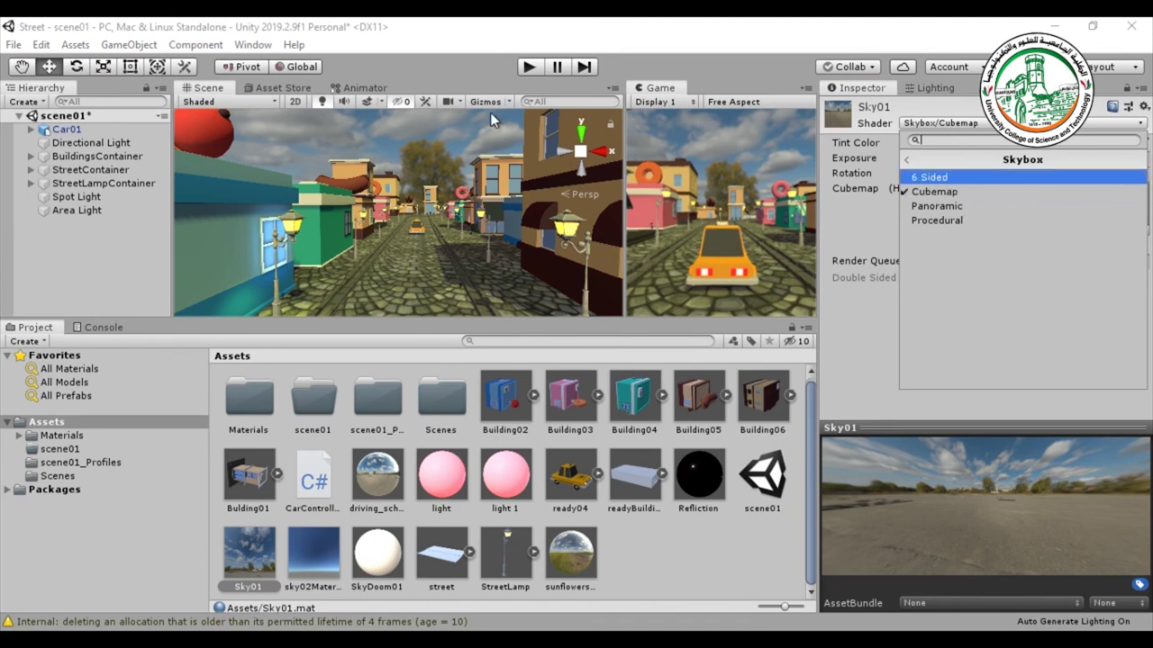
{"action": "left_click", "coordinate": [923, 221]}
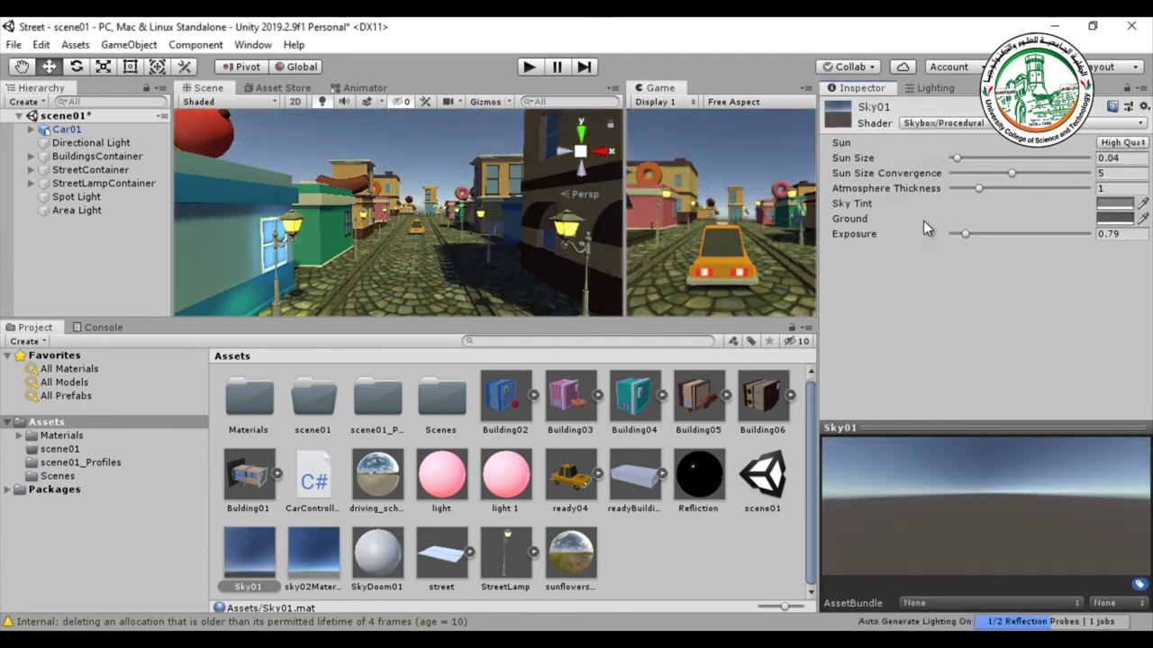
{"action": "right_click_drag", "start_coordinate": [514, 256], "coordinate": [333, 248]}
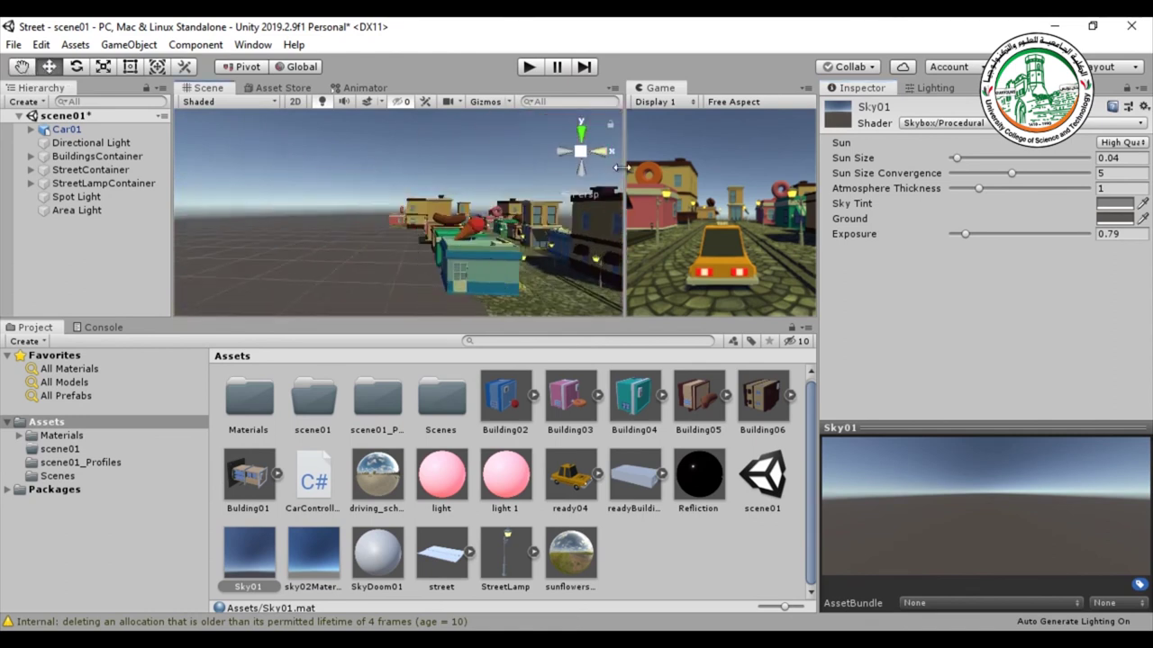
- Try a bright red Sky Tint and a green Ground colour on Sky01
{"action": "left_click", "coordinate": [1114, 203]}
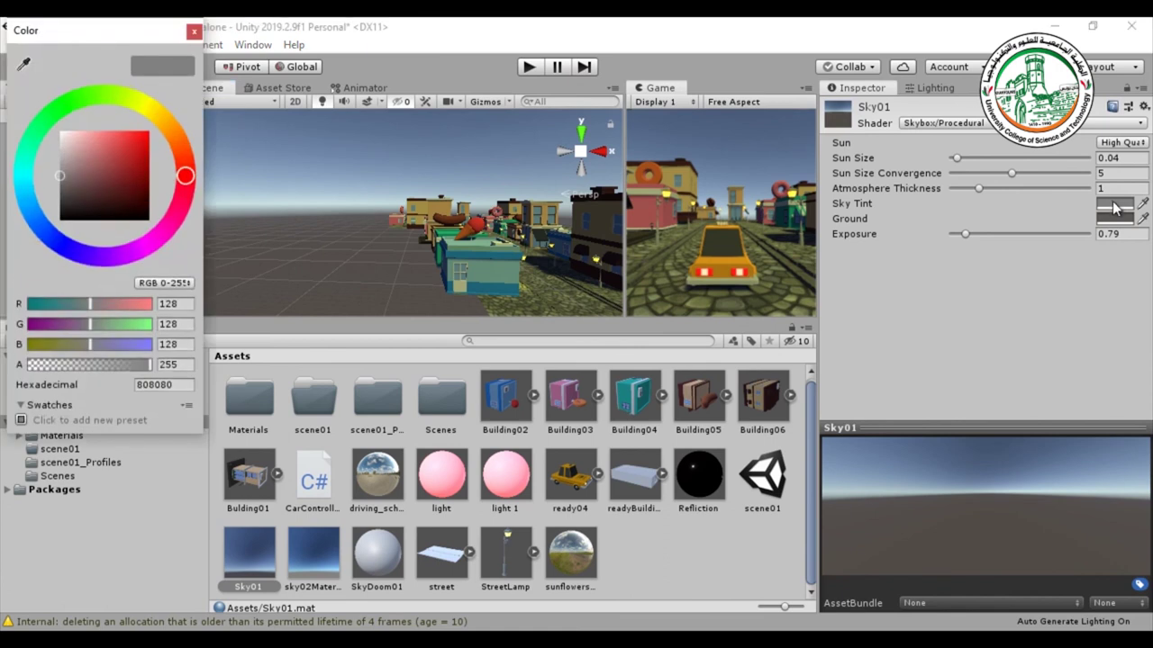
{"action": "left_click_drag", "start_coordinate": [117, 142], "coordinate": [160, 126]}
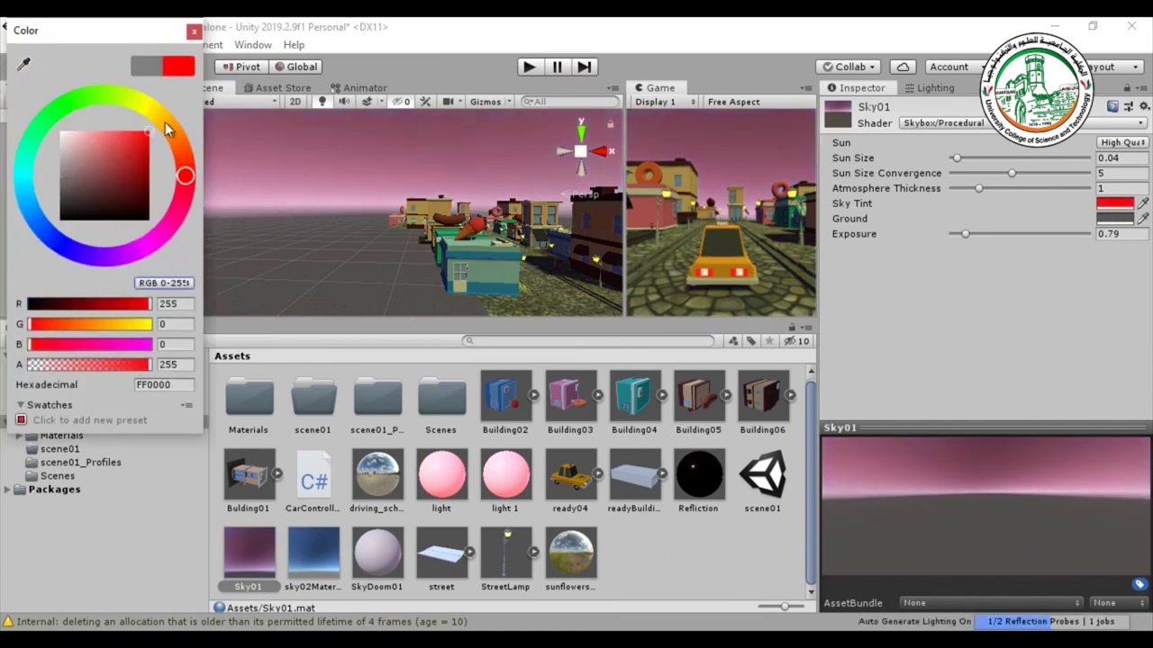
{"action": "left_click", "coordinate": [1116, 220]}
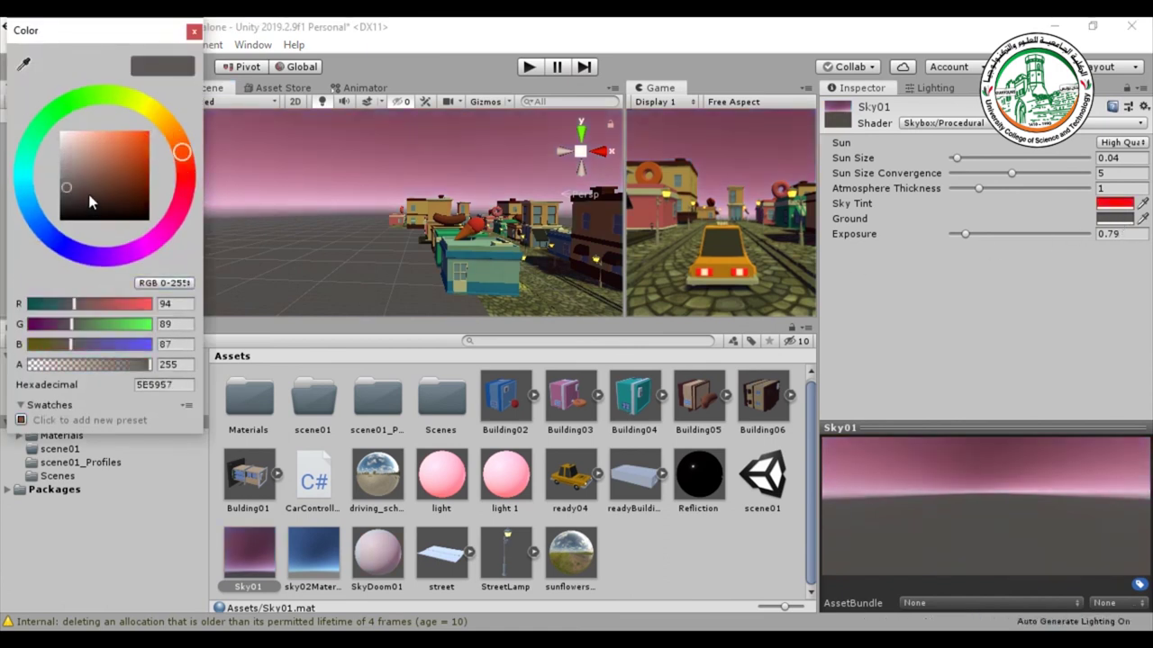
{"action": "left_click", "coordinate": [78, 104]}
{"action": "left_click_drag", "start_coordinate": [90, 191], "coordinate": [130, 177]}
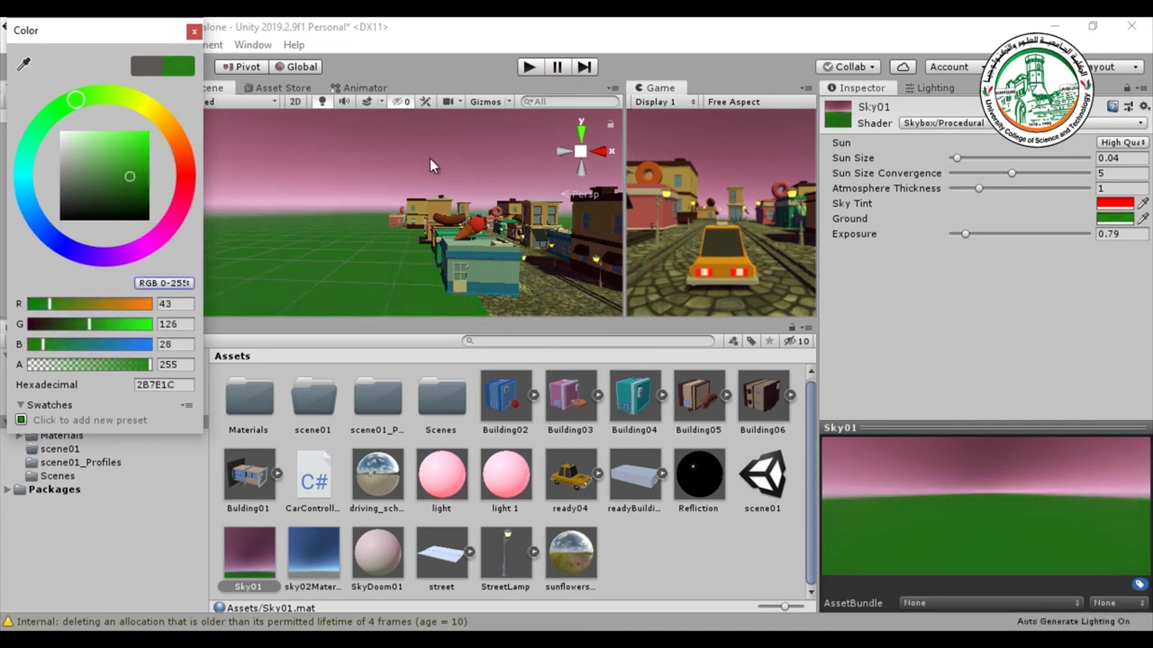
- Close the colour picker and fly the Scene view camera along the street
{"action": "left_click", "coordinate": [193, 32]}
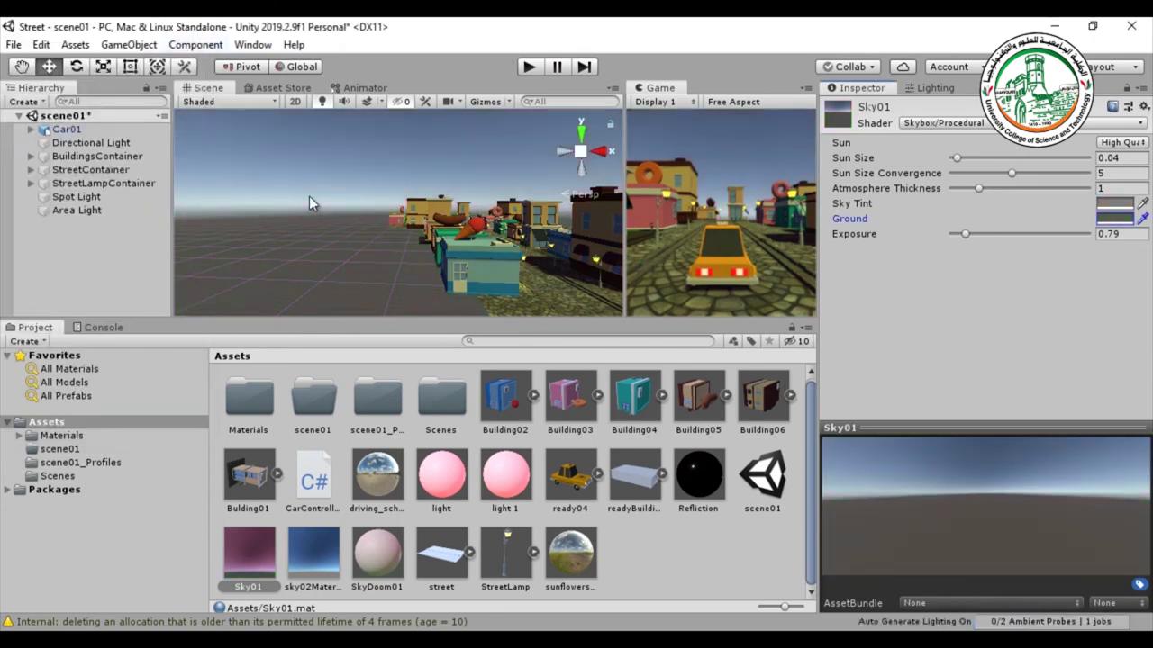
{"action": "right_click_drag", "start_coordinate": [468, 267], "coordinate": [406, 259]}
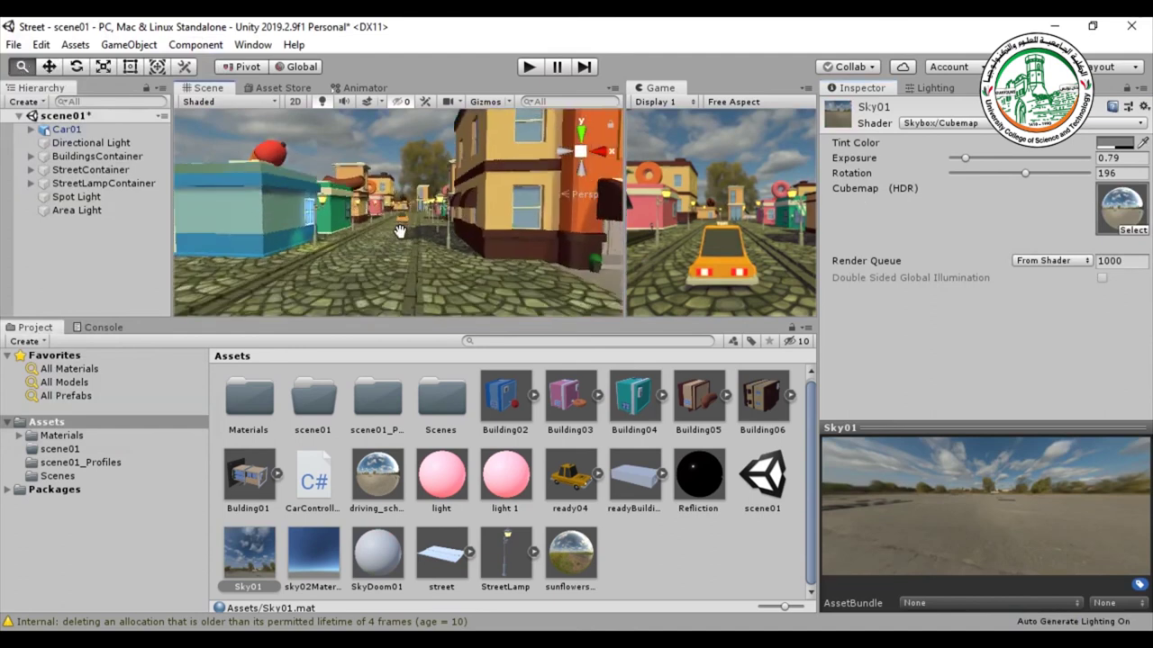
{"action": "right_click_drag", "start_coordinate": [405, 259], "coordinate": [414, 259]}
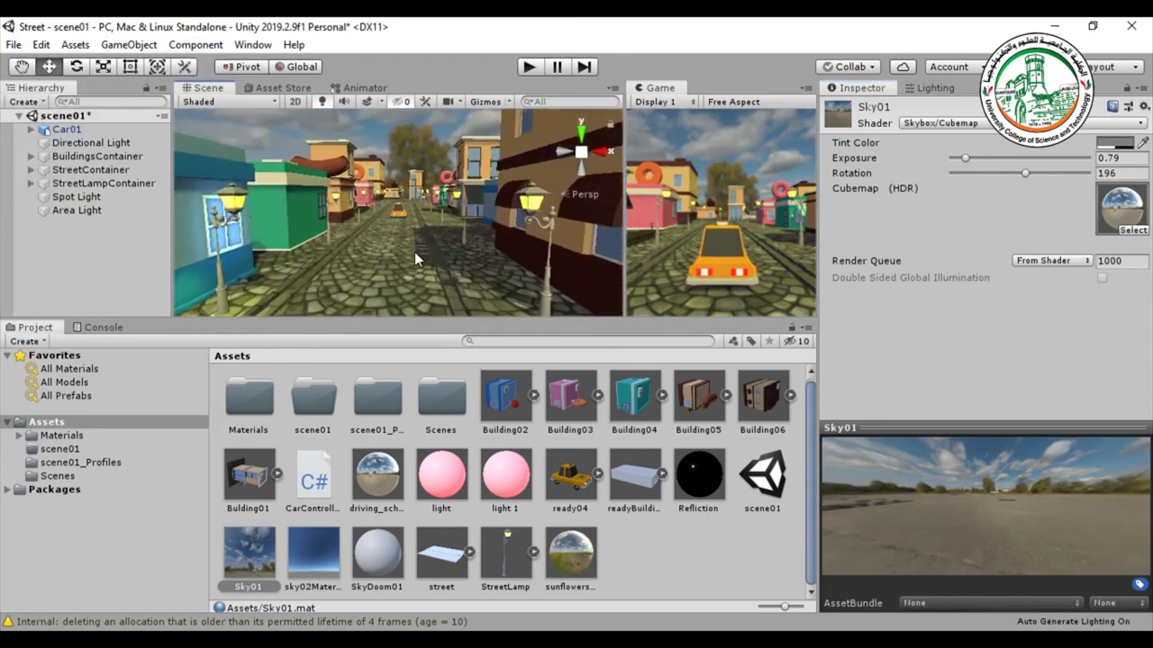